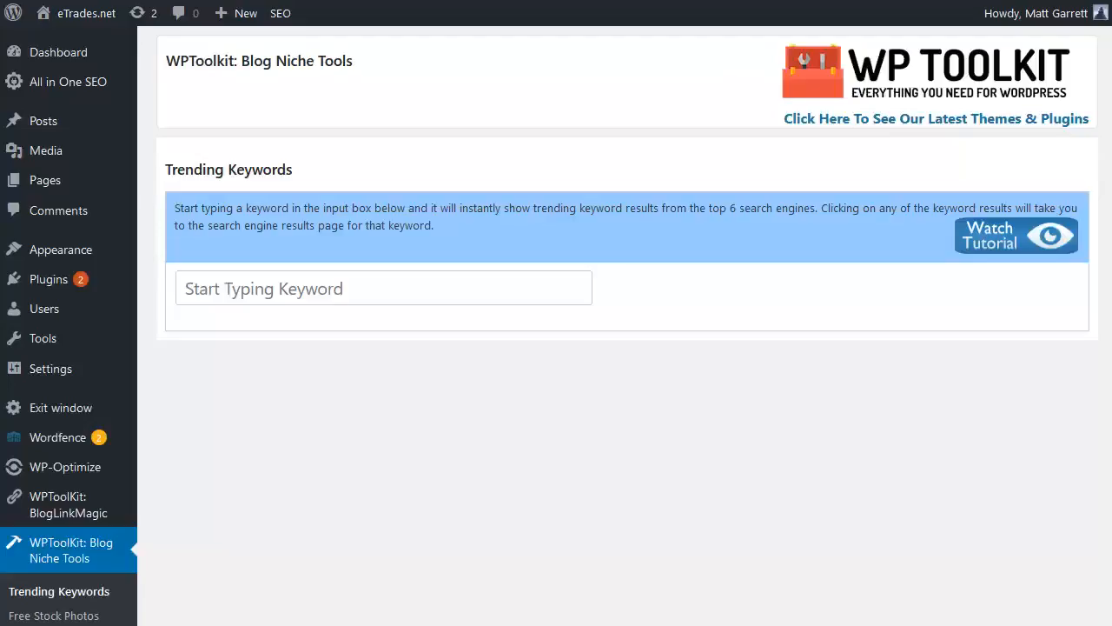
Upload Finance-Articles.zip for processing in the Bulk Article Importer
scroll(89, 529, "down", 2)
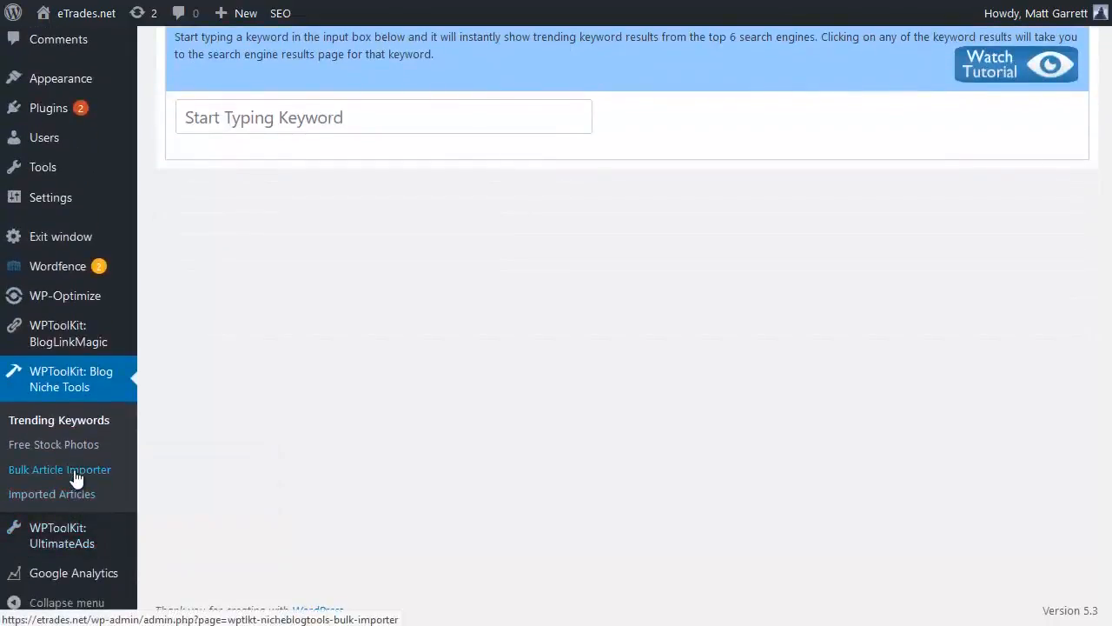
left_click(75, 477)
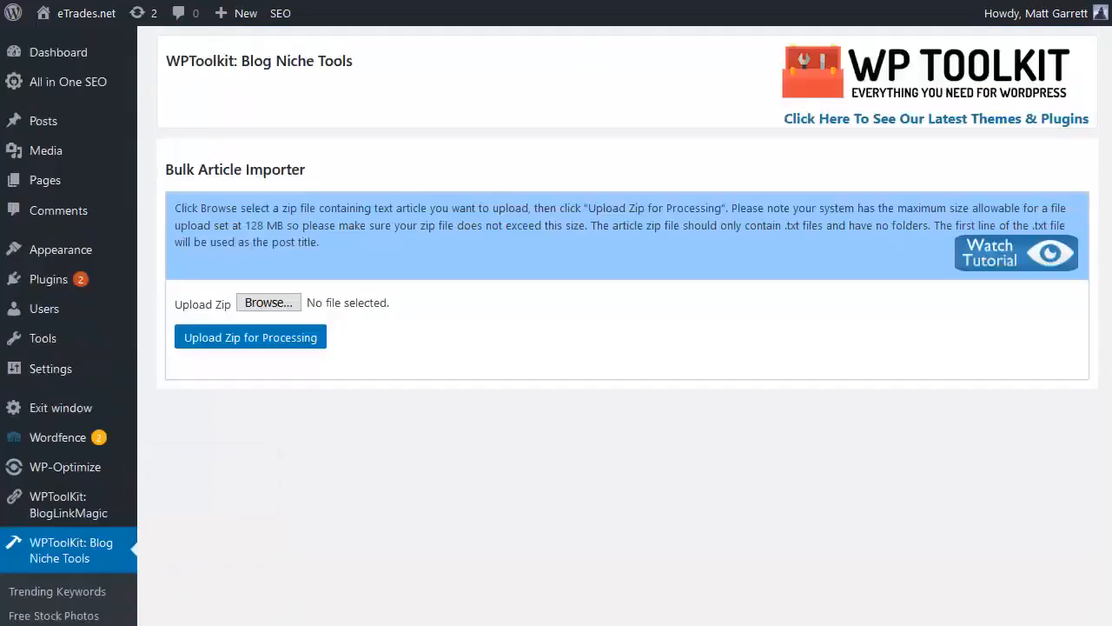
left_click(275, 303)
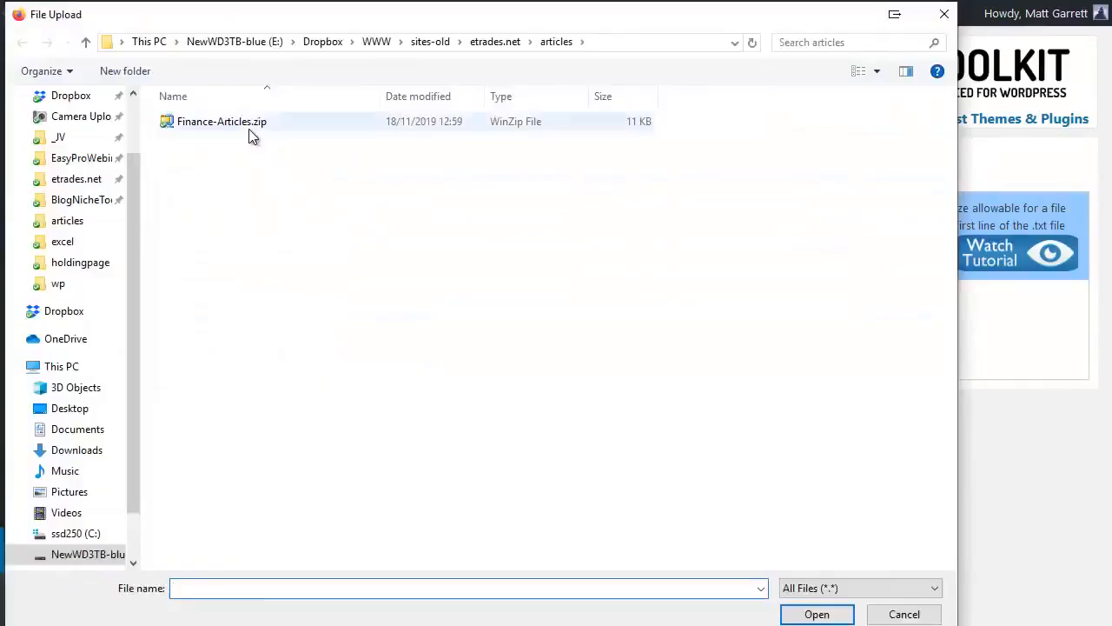
left_click(250, 130)
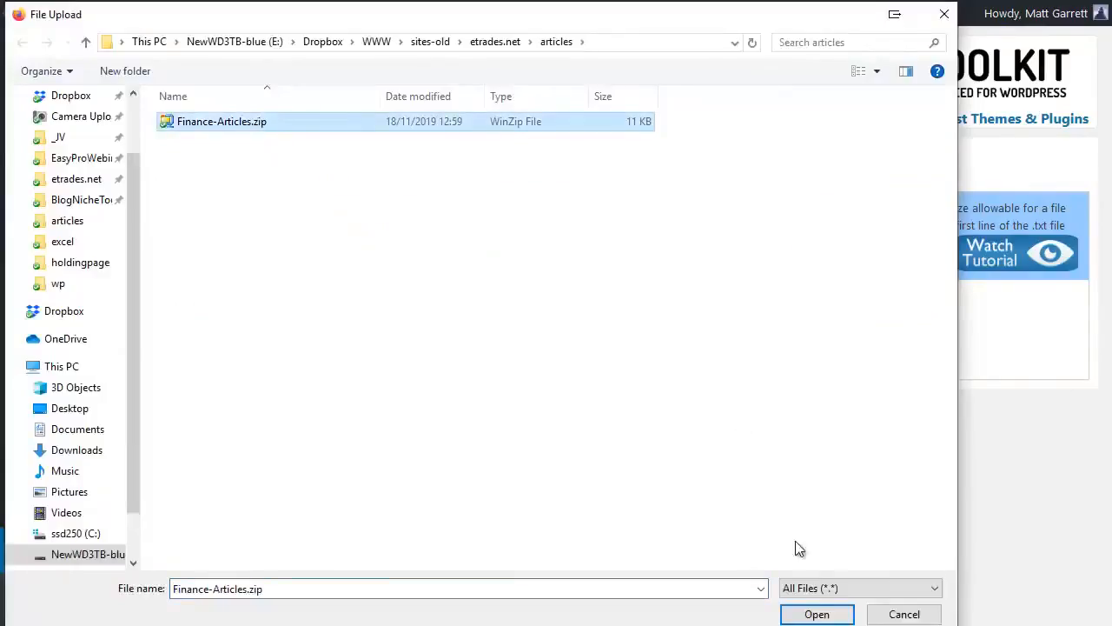
left_click(817, 614)
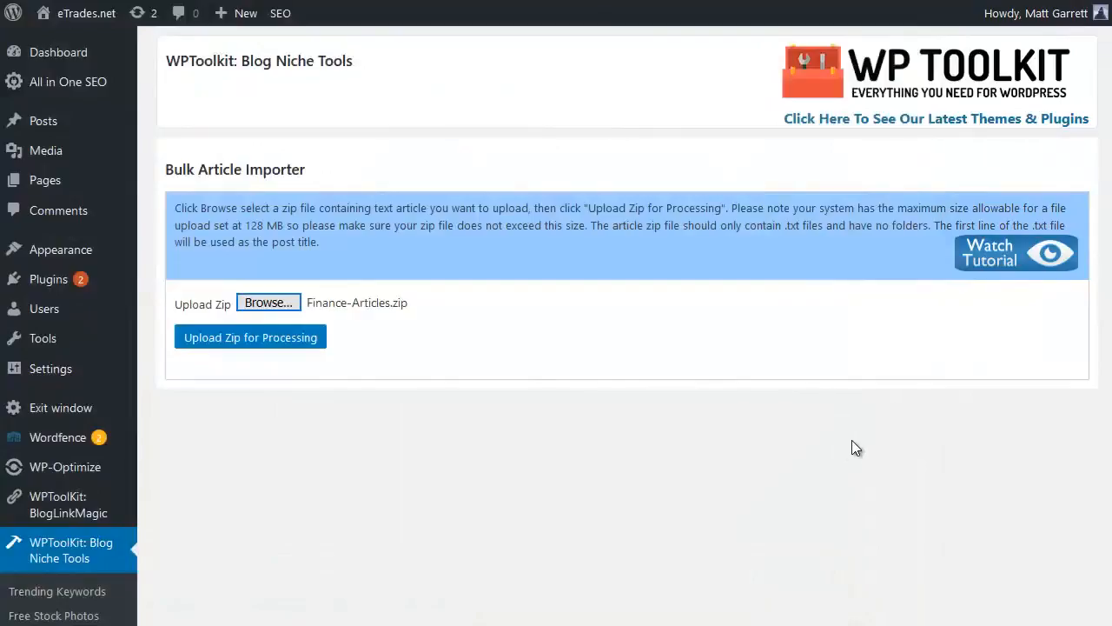
left_click(243, 341)
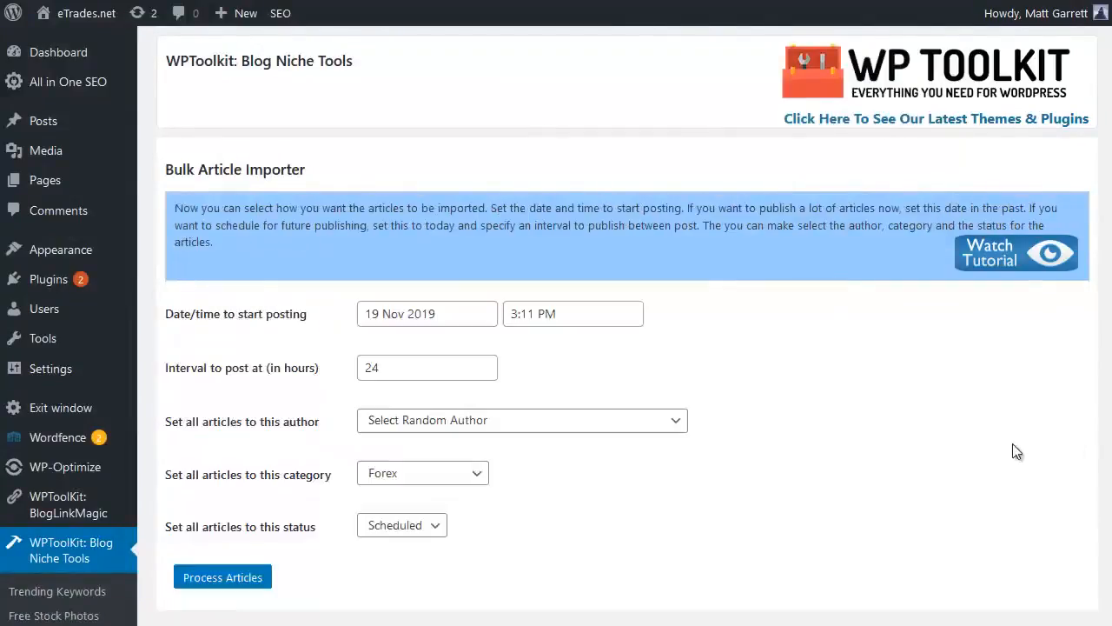
Review the status and author choices, then process the articles as Scheduled in Forex with a random author and a 24-hour interval
left_click(434, 532)
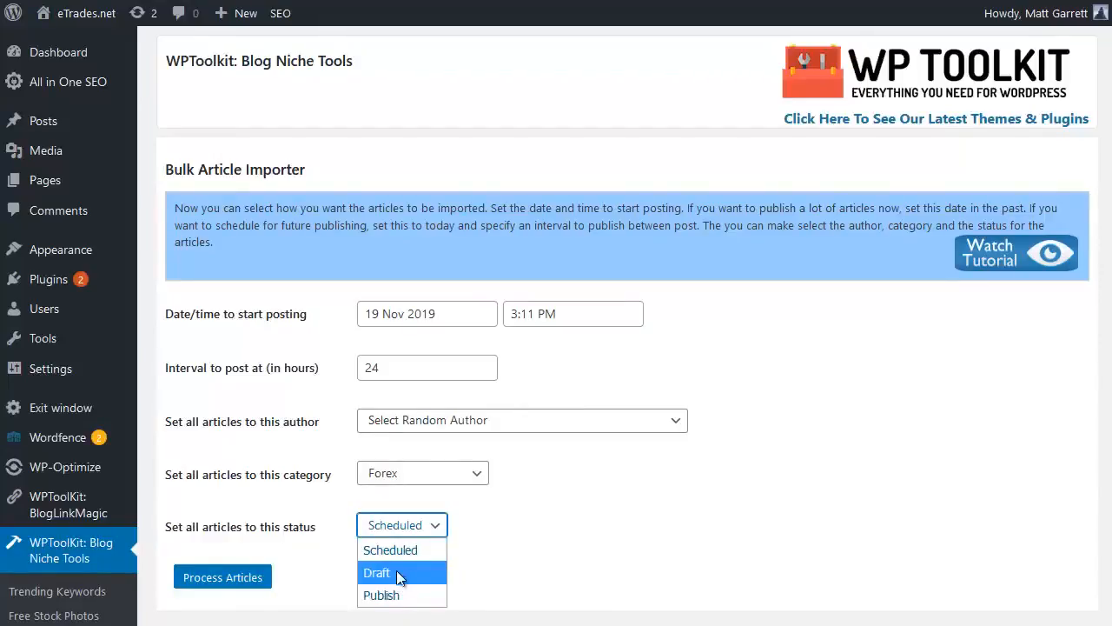
left_click(567, 513)
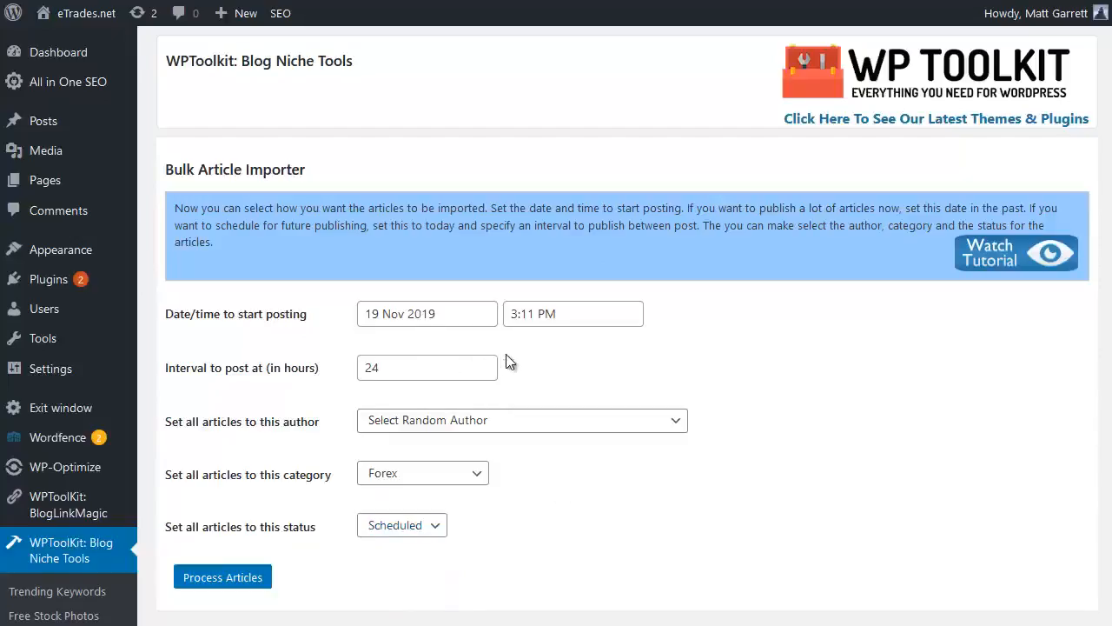
left_click(401, 366)
left_click(425, 423)
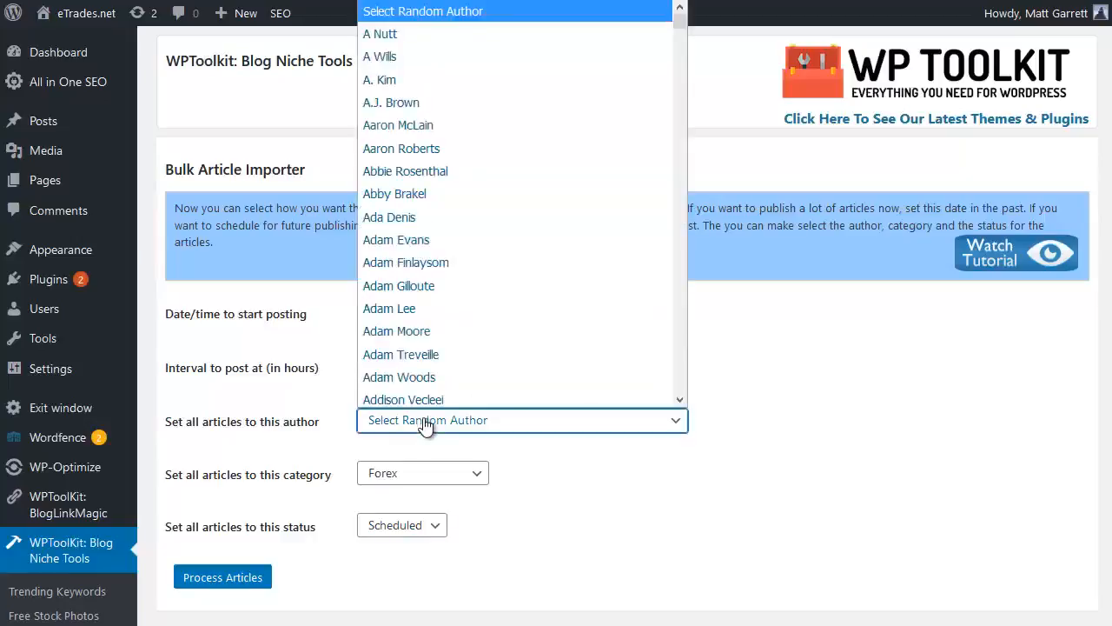
left_click(808, 405)
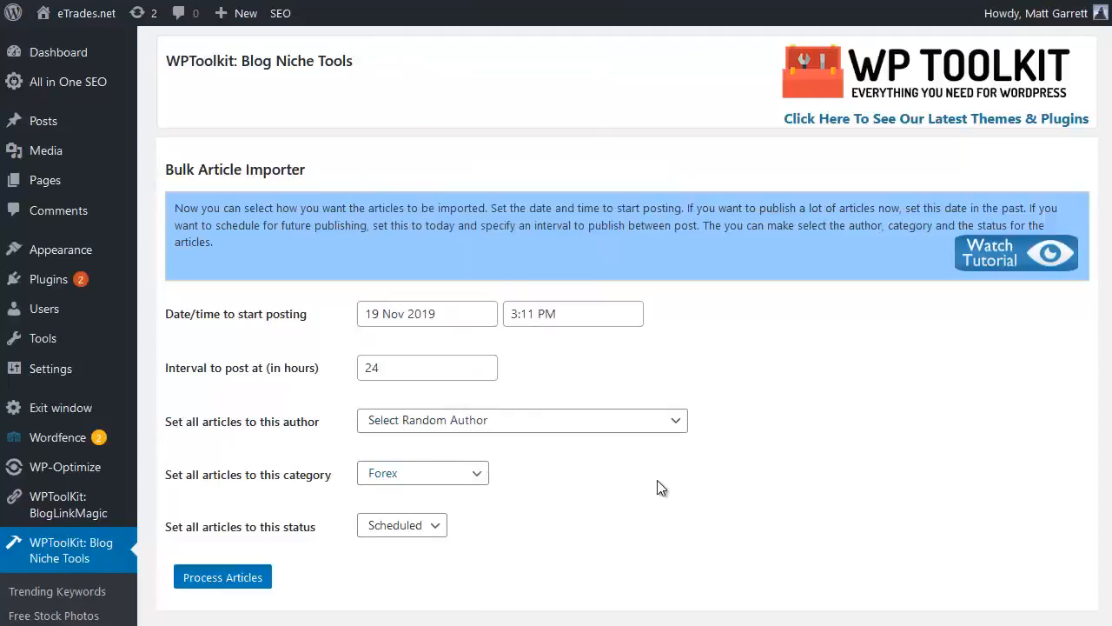
left_click(250, 577)
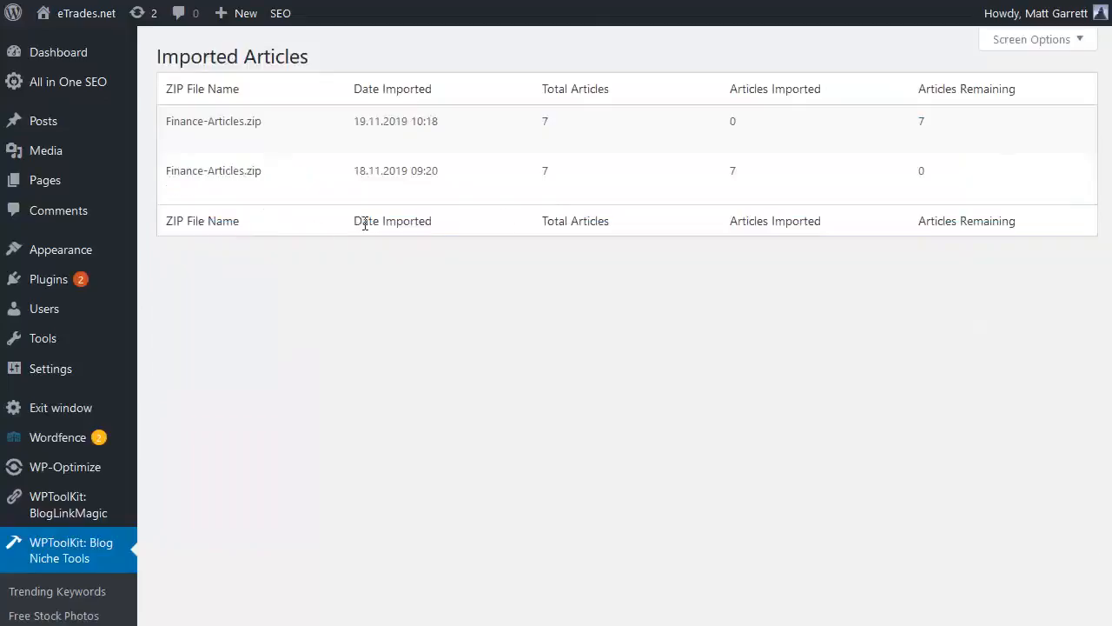
Check the Finance-Articles.zip import record and open the list of all posts to inspect the imported articles
mouse_move(255, 133)
mouse_move(206, 202)
mouse_move(60, 128)
left_click(172, 126)
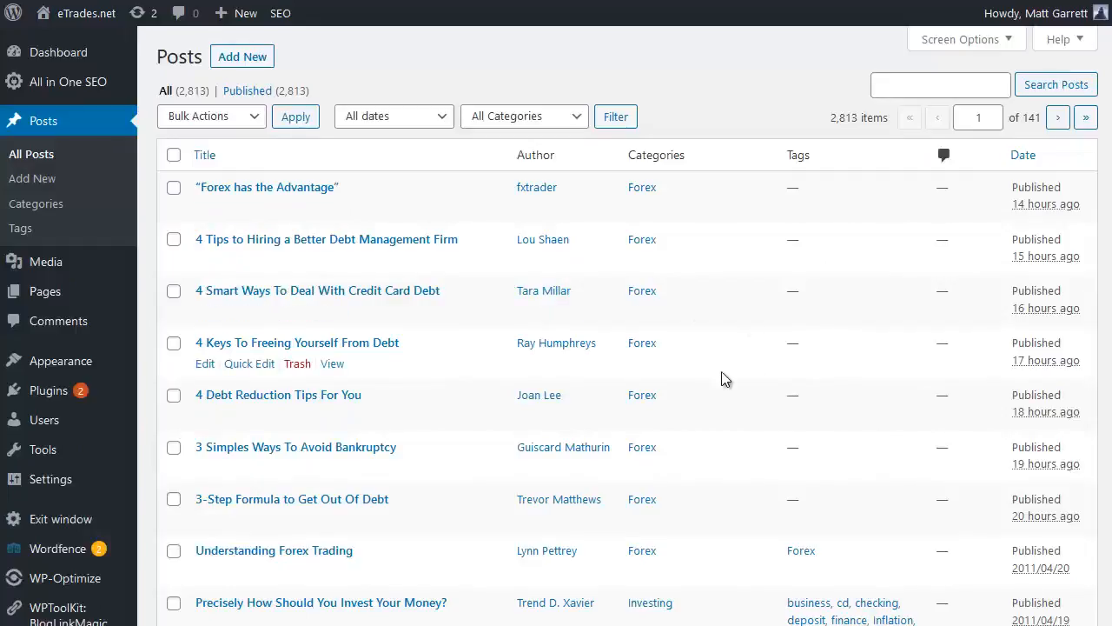
Look up trending keywords for "debt managment" in Blog Niche Tools and examine the suggestions from each search engine
scroll(638, 357, "down", 1)
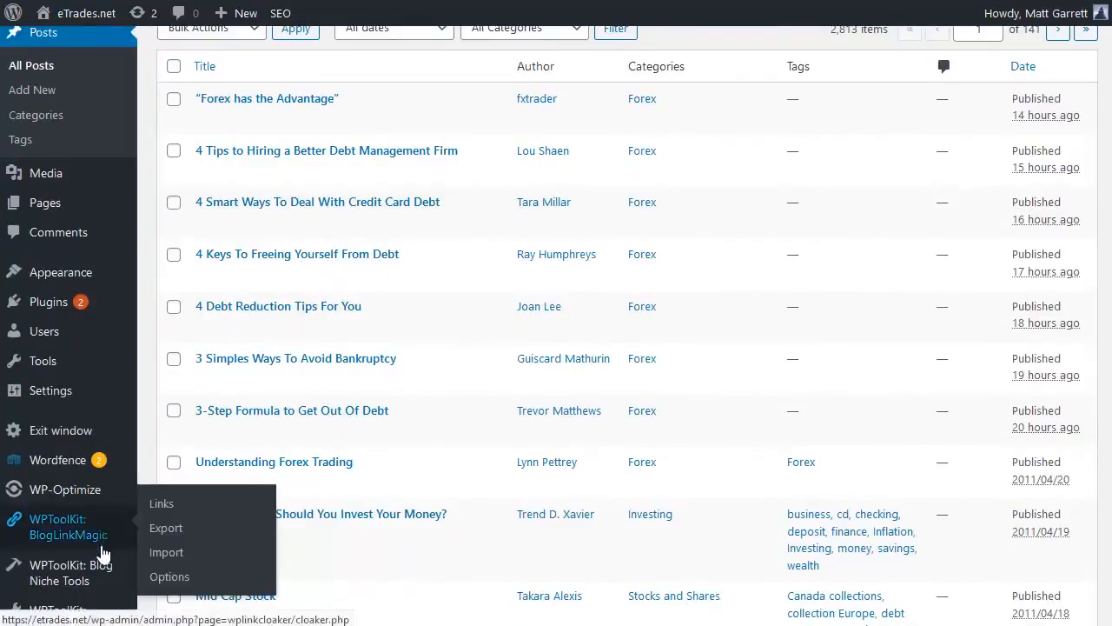
mouse_move(92, 571)
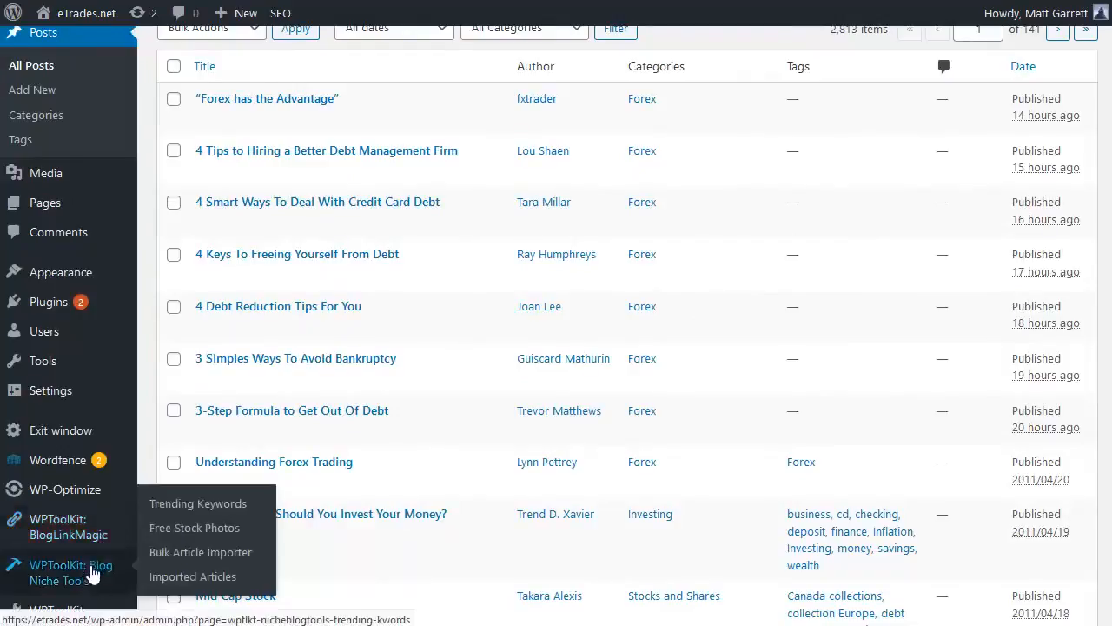
left_click(198, 503)
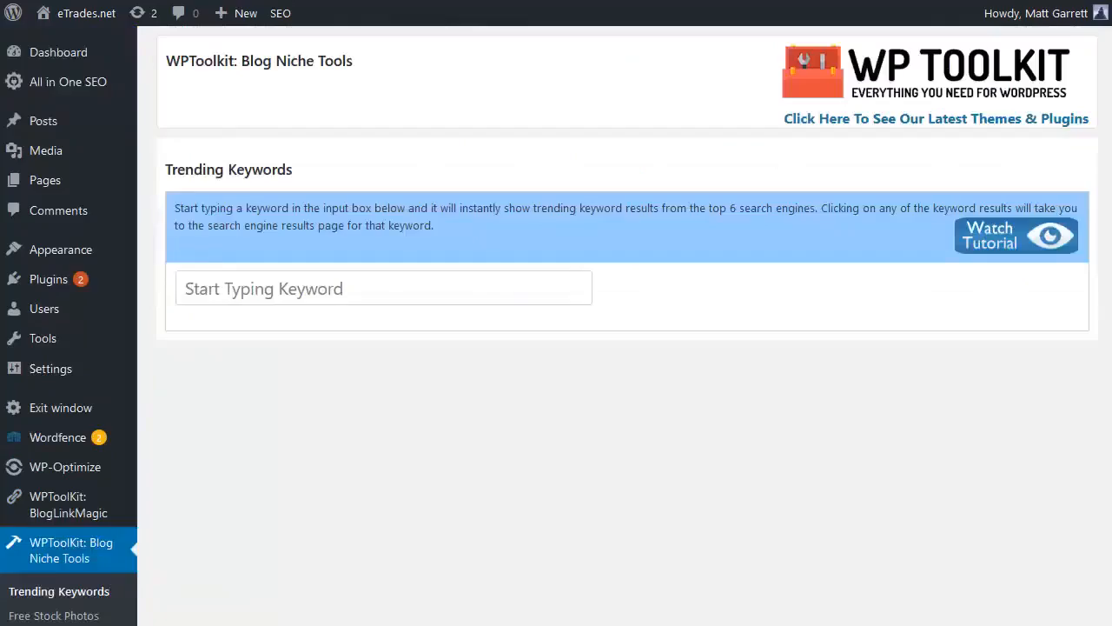
left_click(386, 294)
type("debt managment")
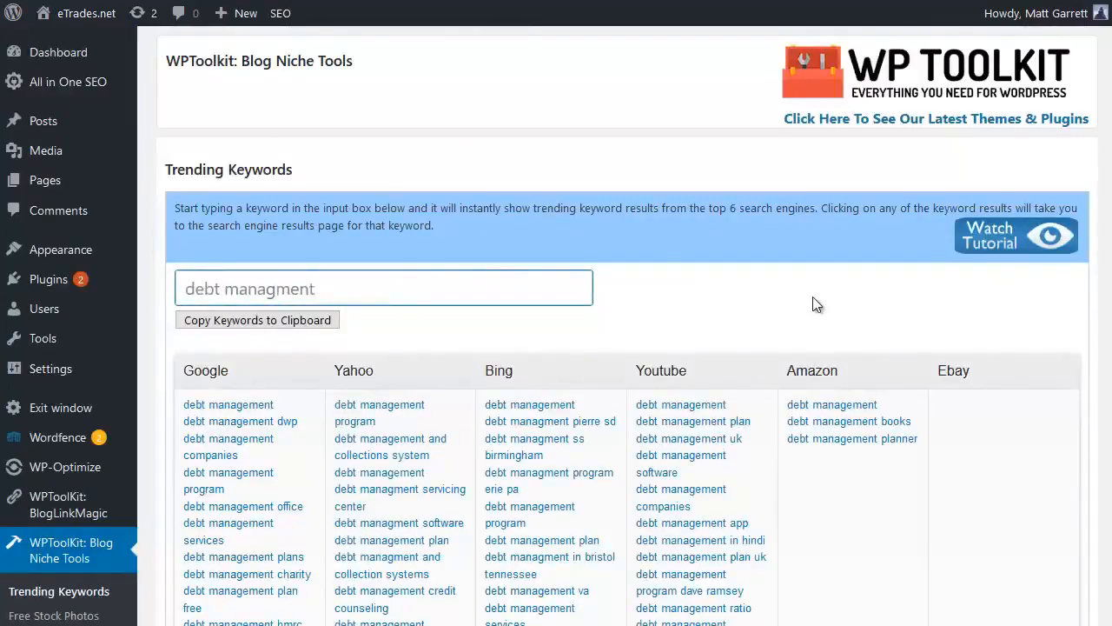
scroll(789, 293, "down", 2)
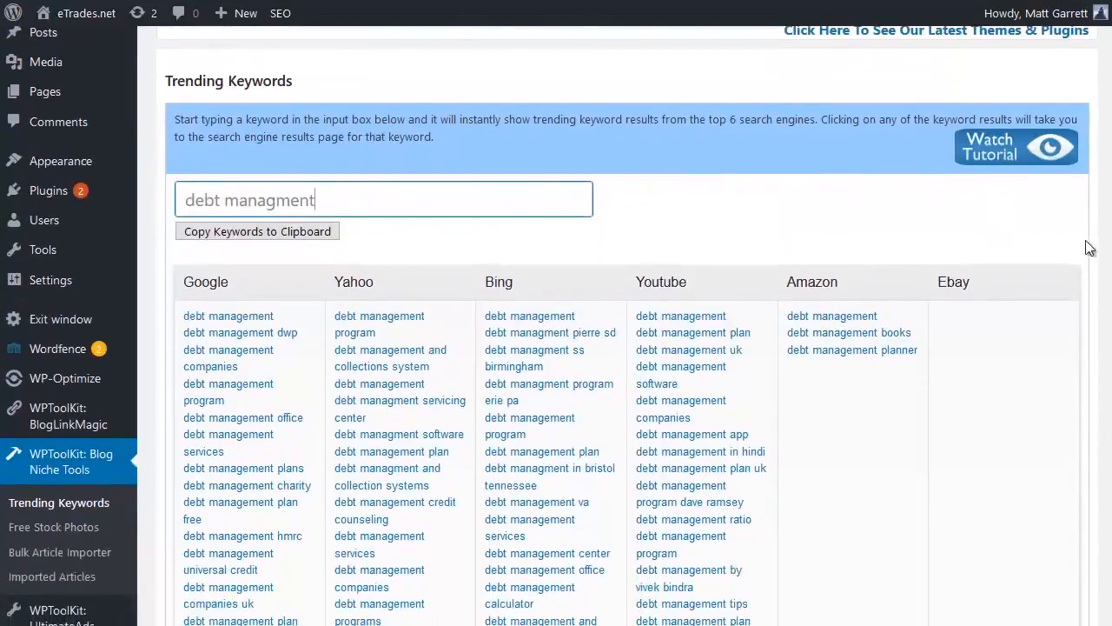
scroll(549, 325, "down", 2)
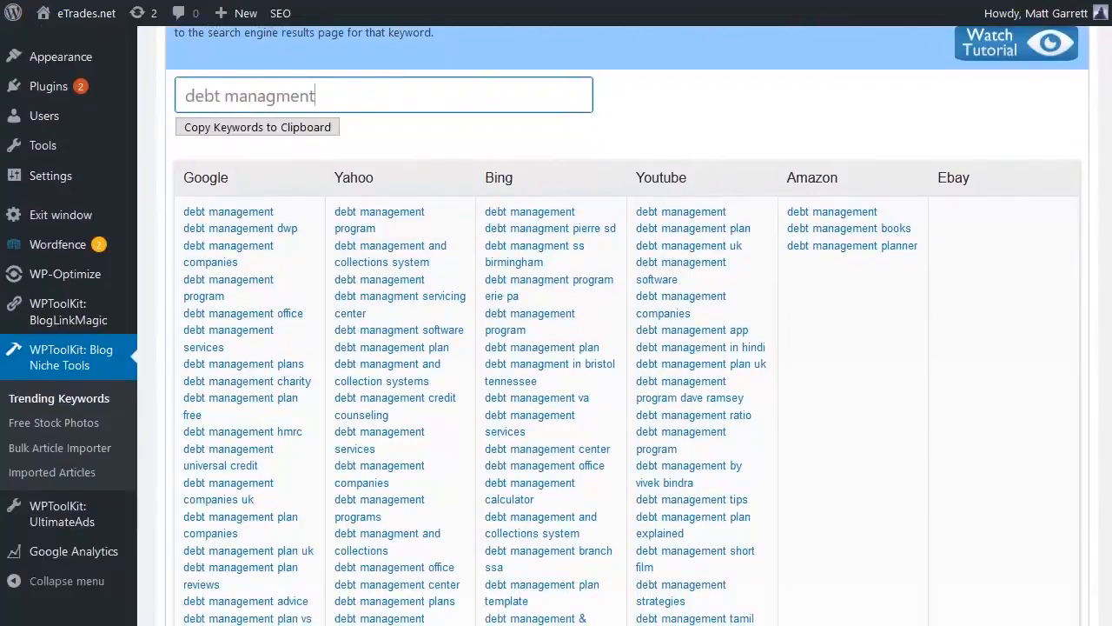
scroll(799, 273, "down", 1)
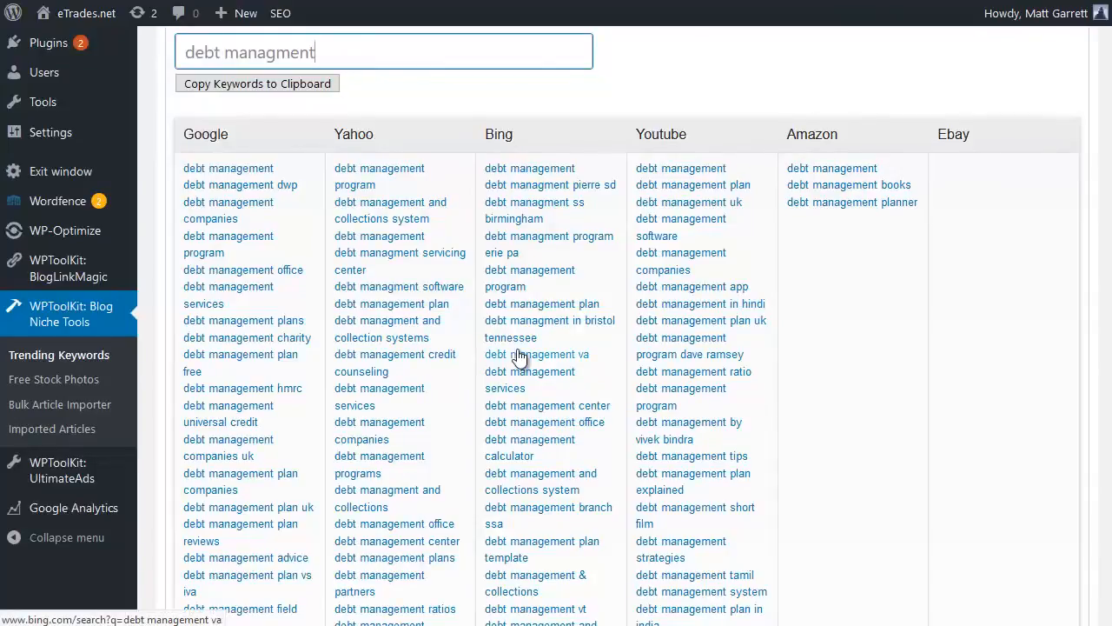
Copy all the keyword suggestions and paste them over the text in the untitled Notepad document, then review the pasted list
left_click(280, 83)
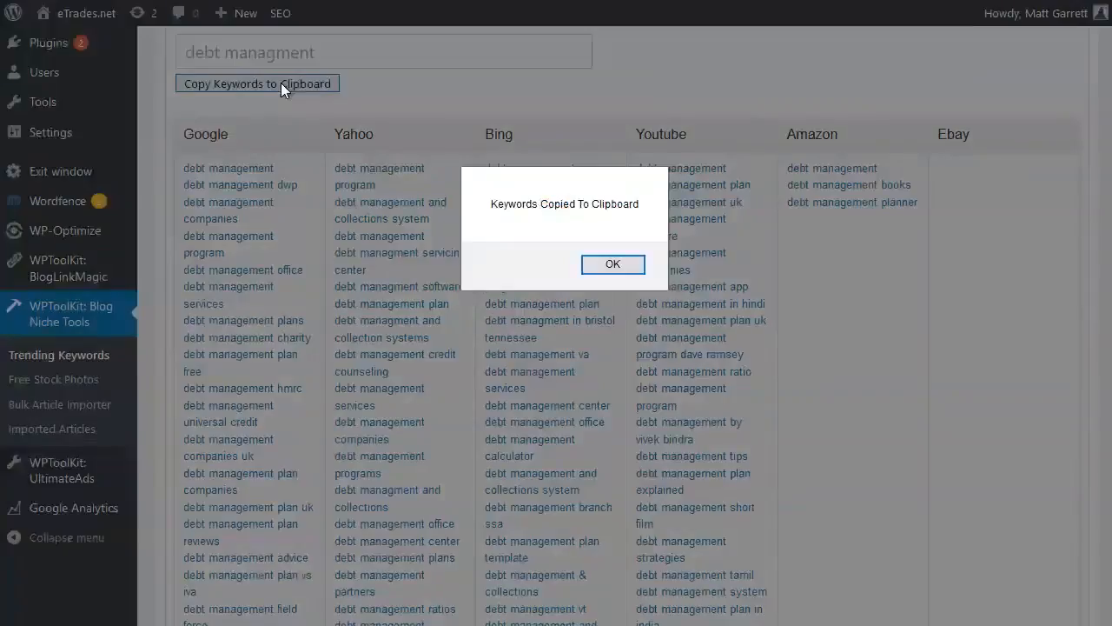
left_click(613, 270)
left_click(1111, 321)
right_click(1002, 267)
left_click(958, 224)
left_click_drag(958, 224, 827, 218)
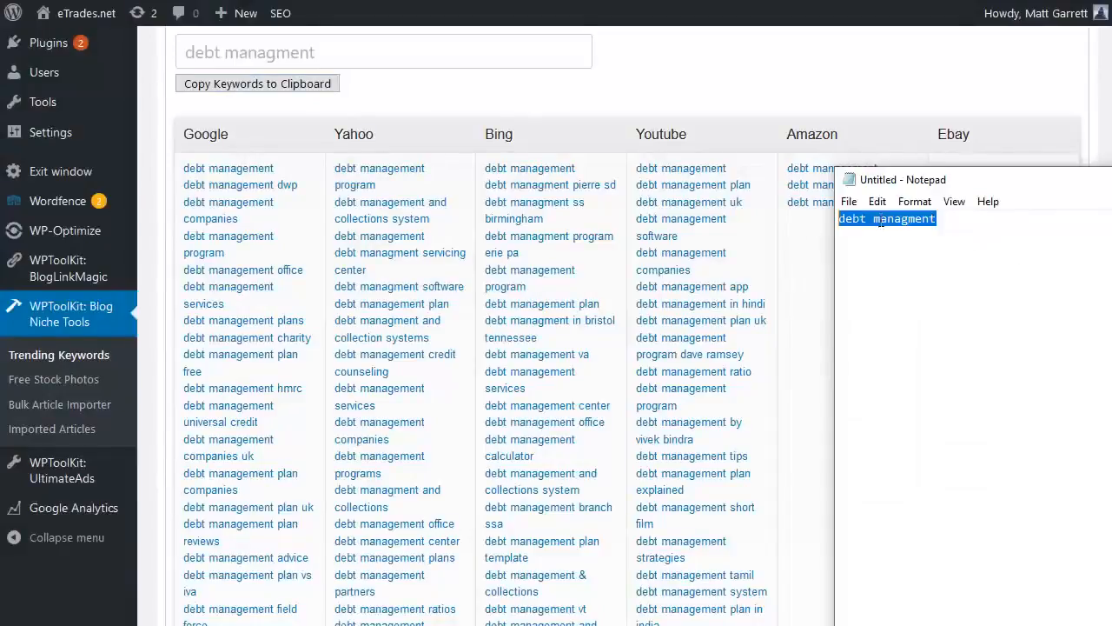
key("ctrl+v")
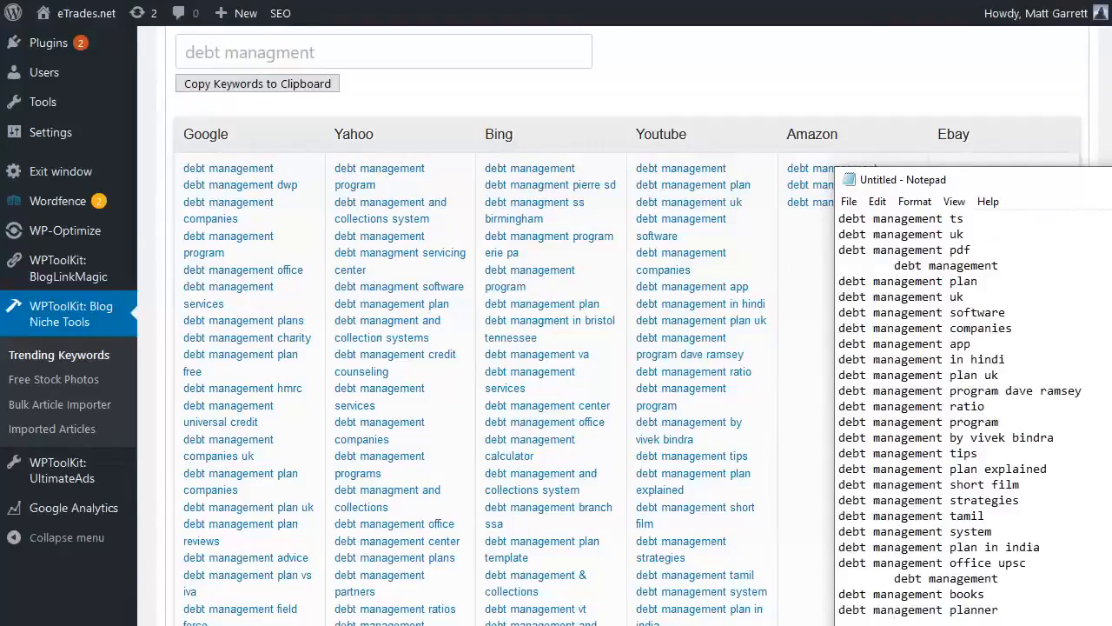
scroll(895, 619, "up", 15)
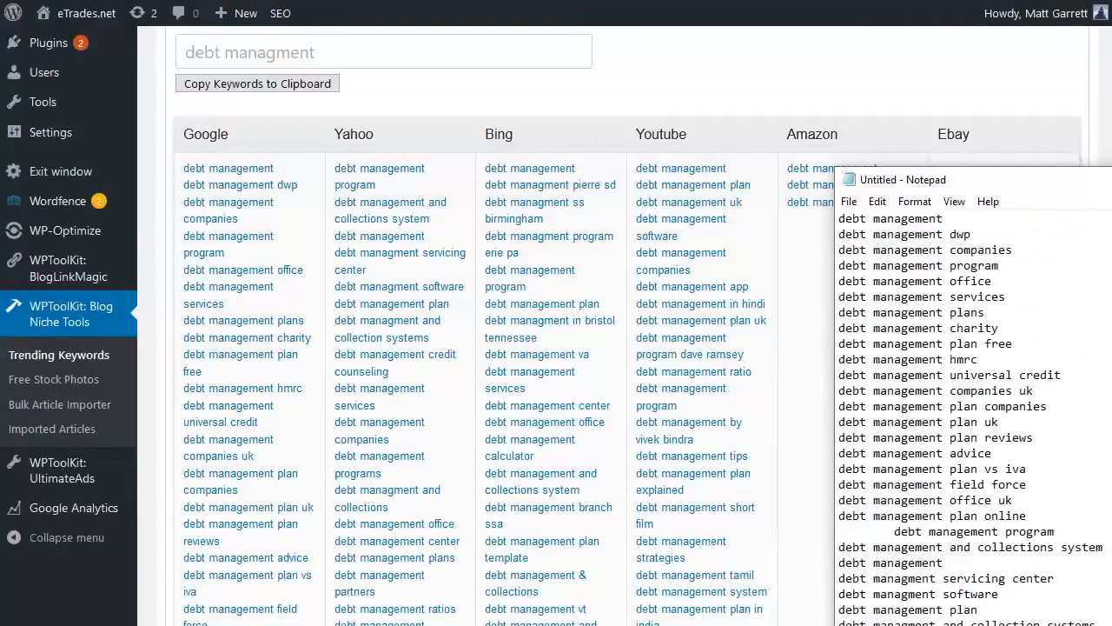
scroll(973, 417, "down", 18)
scroll(973, 417, "up", 19)
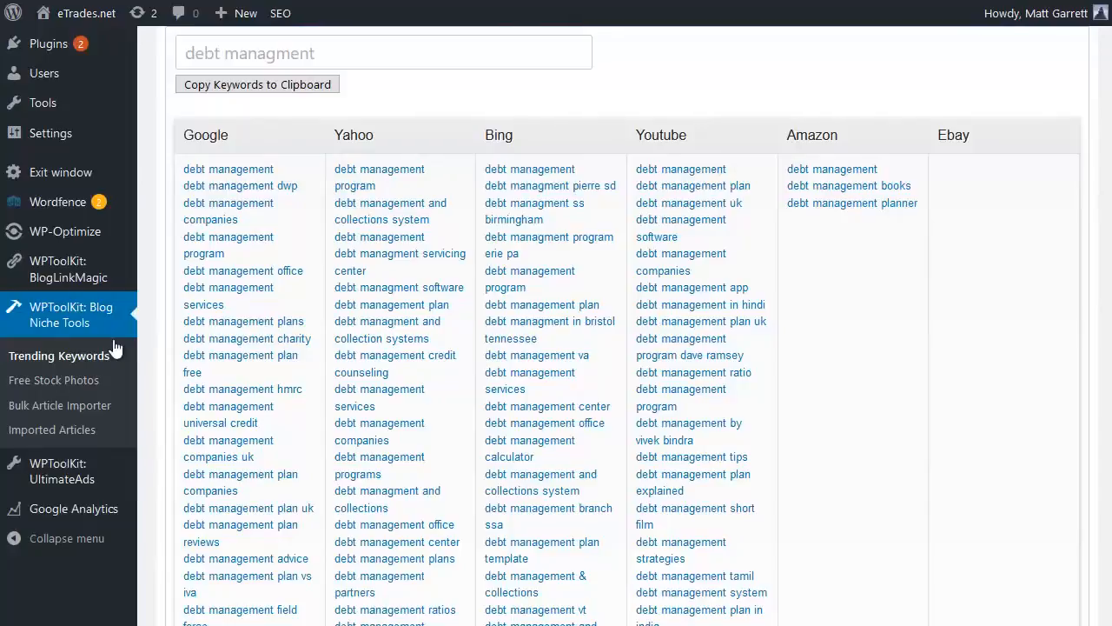
Search Free Stock Photos for "debt" across Pixabay, Unsplash and Pexels with image credits inserted
left_click(90, 387)
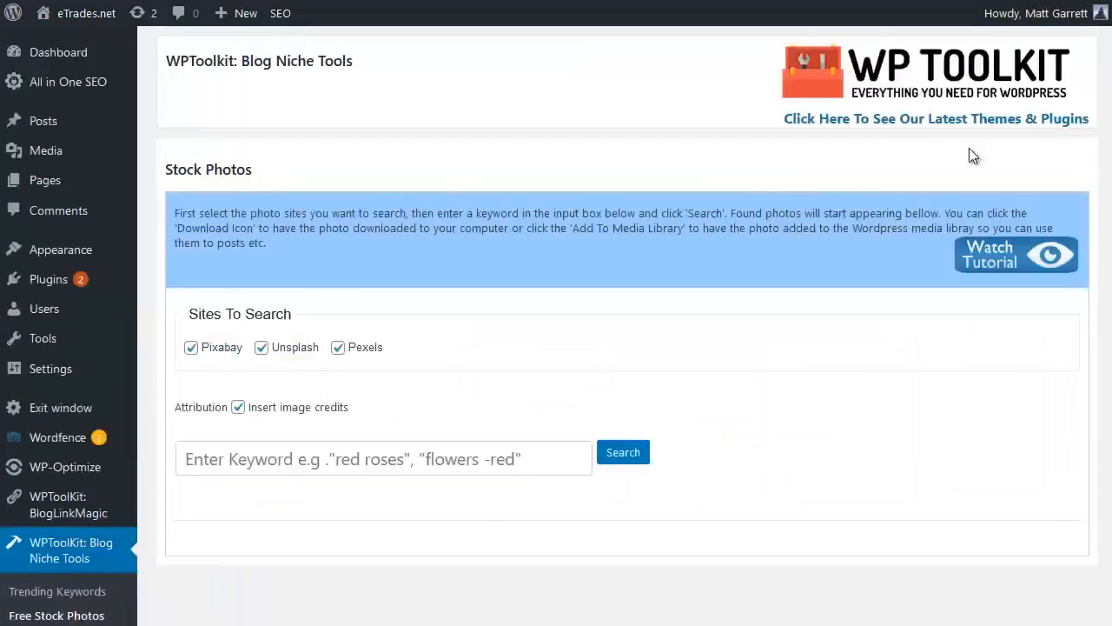
scroll(791, 175, "down", 3)
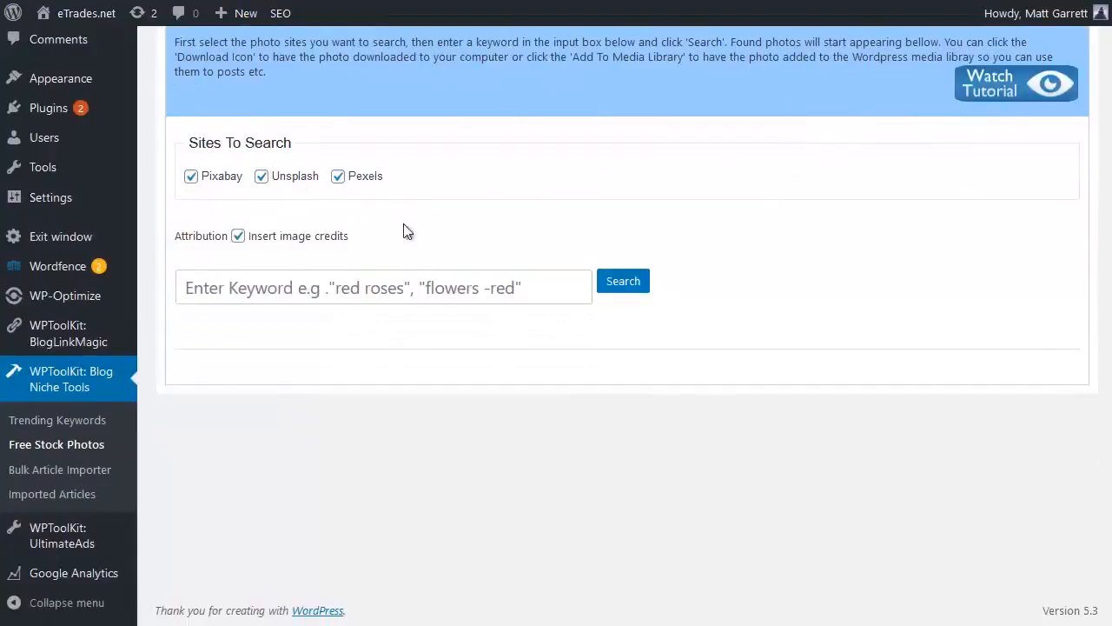
left_click(322, 291)
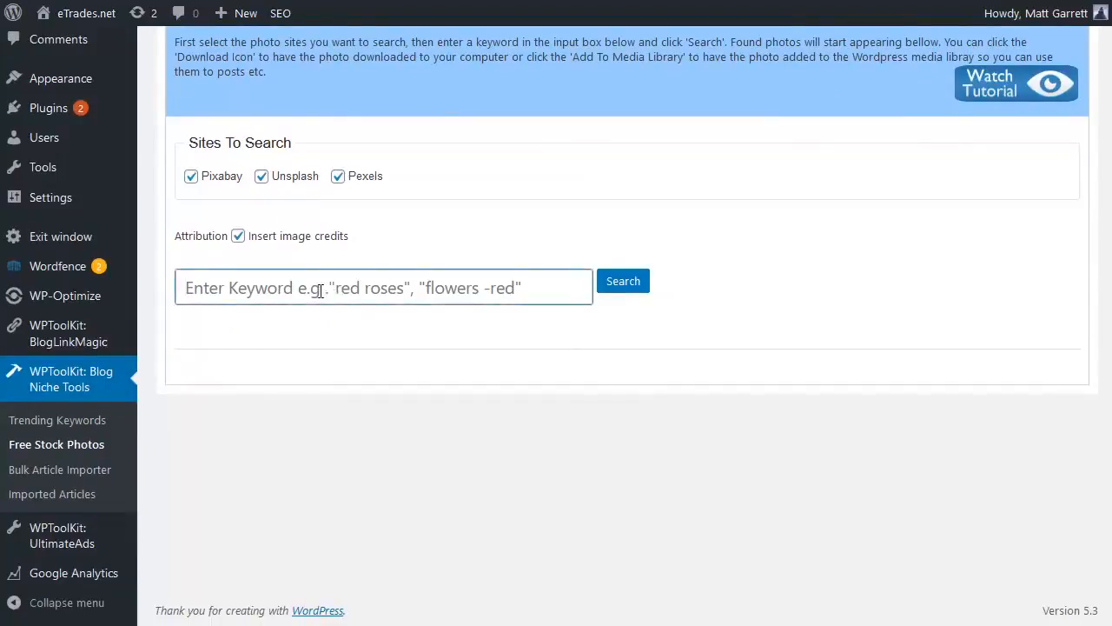
type("debt")
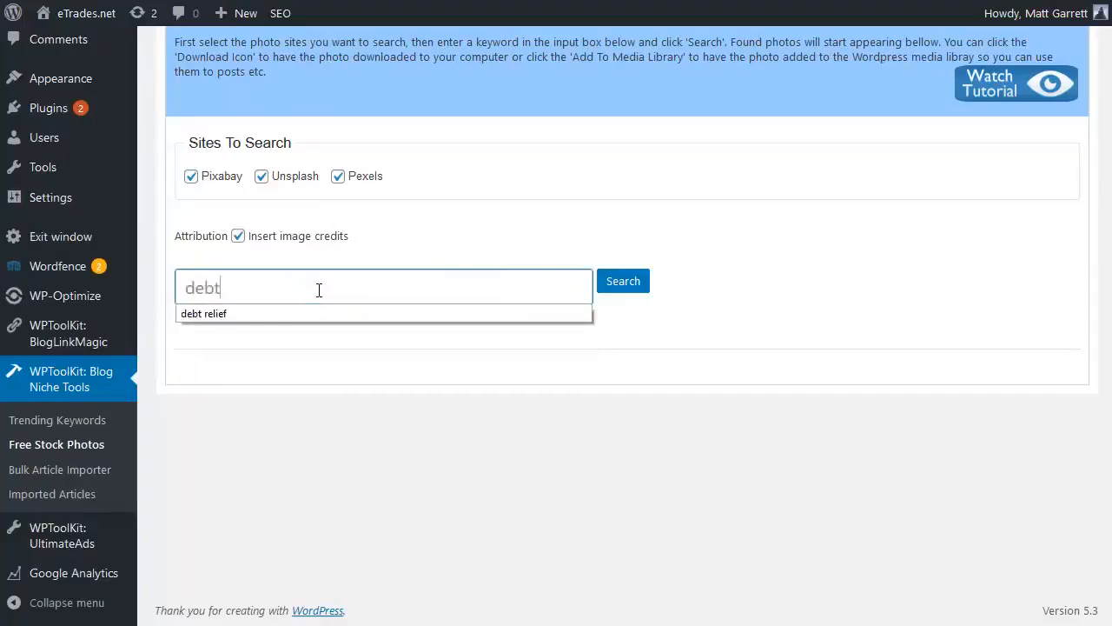
left_click(618, 284)
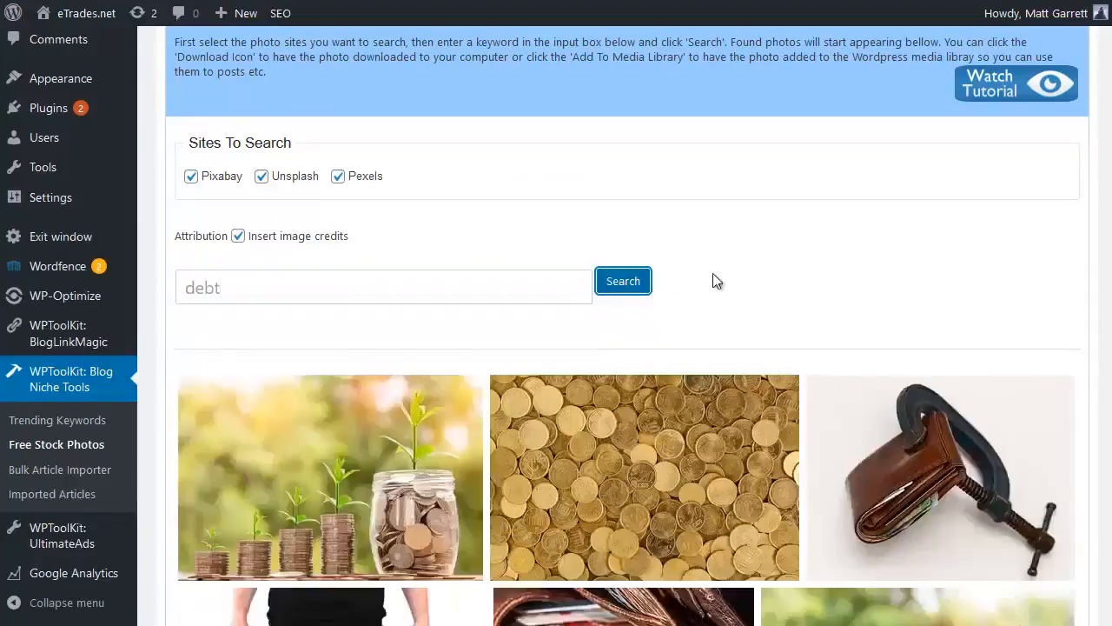
Add the 1280×976 photo of a wallet squeezed in a clamp to the media library
scroll(816, 267, "down", 3)
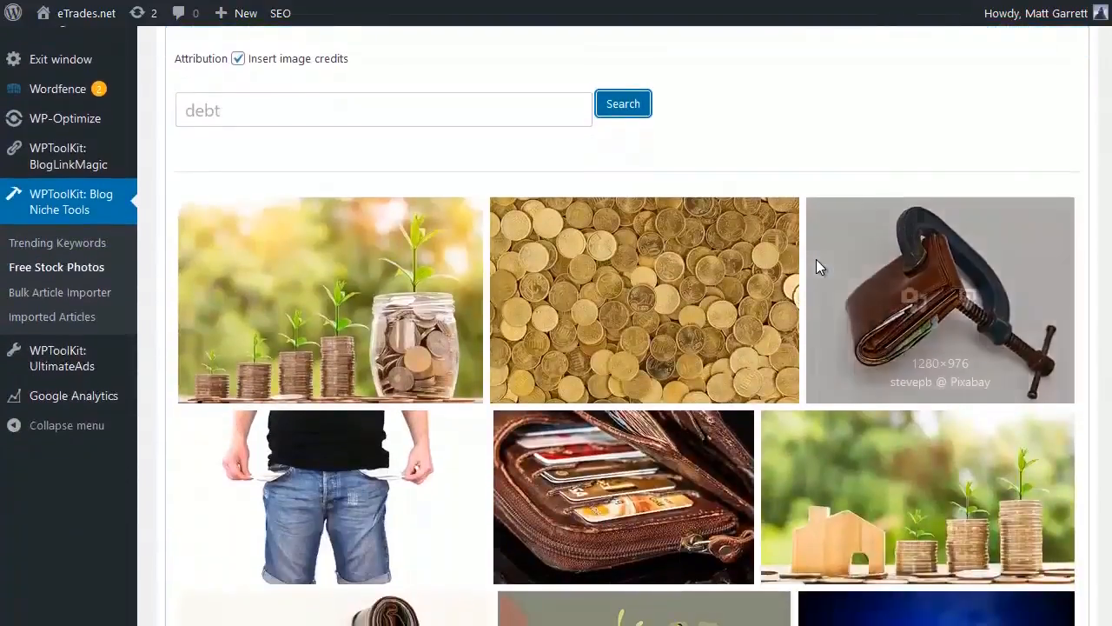
scroll(530, 369, "down", 1)
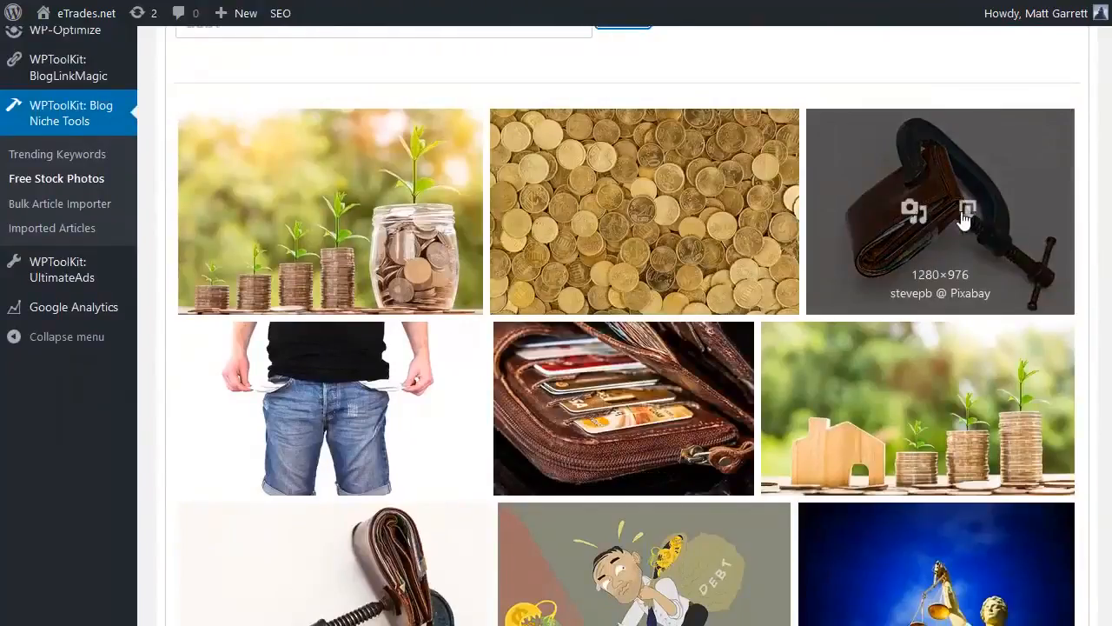
left_click(919, 216)
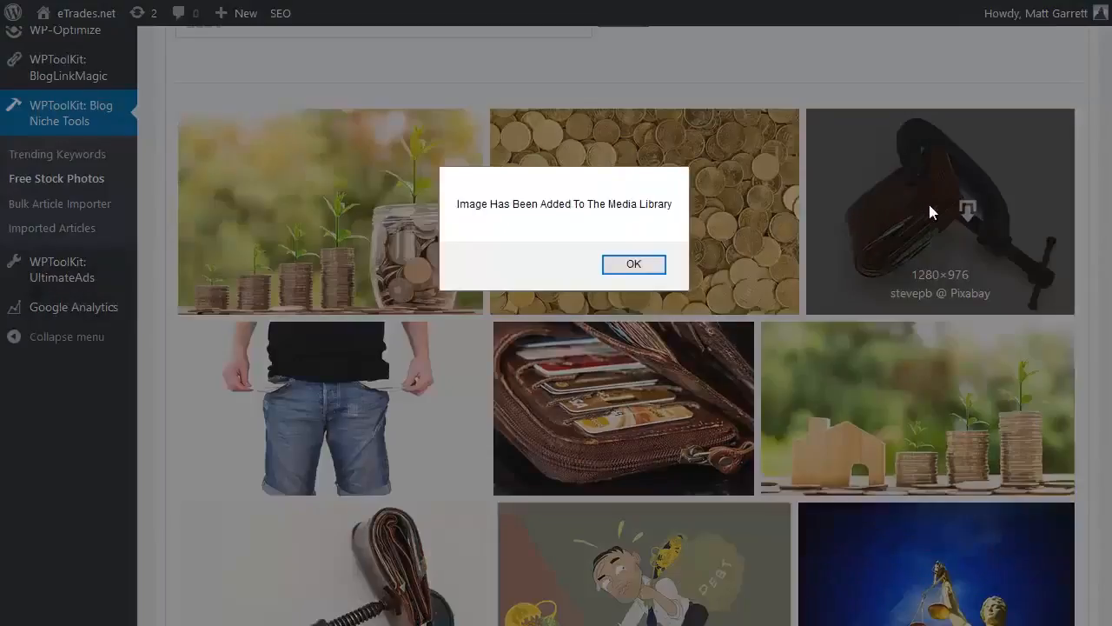
left_click(652, 264)
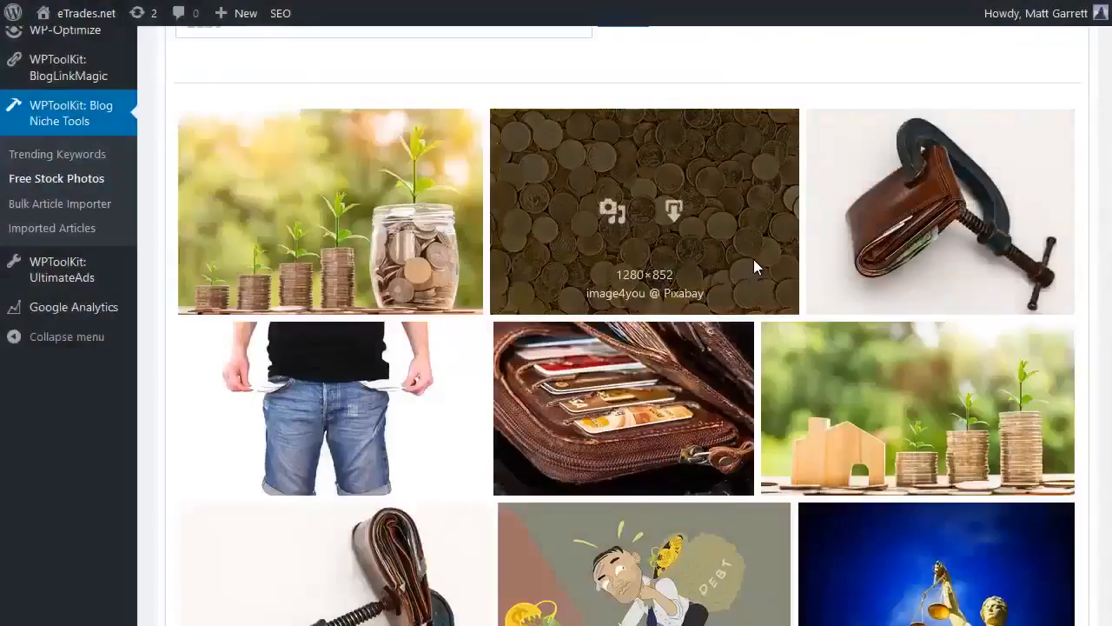
Browse the rest of the debt stock photo results to examine the other available images
scroll(753, 259, "down", 2)
scroll(753, 266, "down", 1)
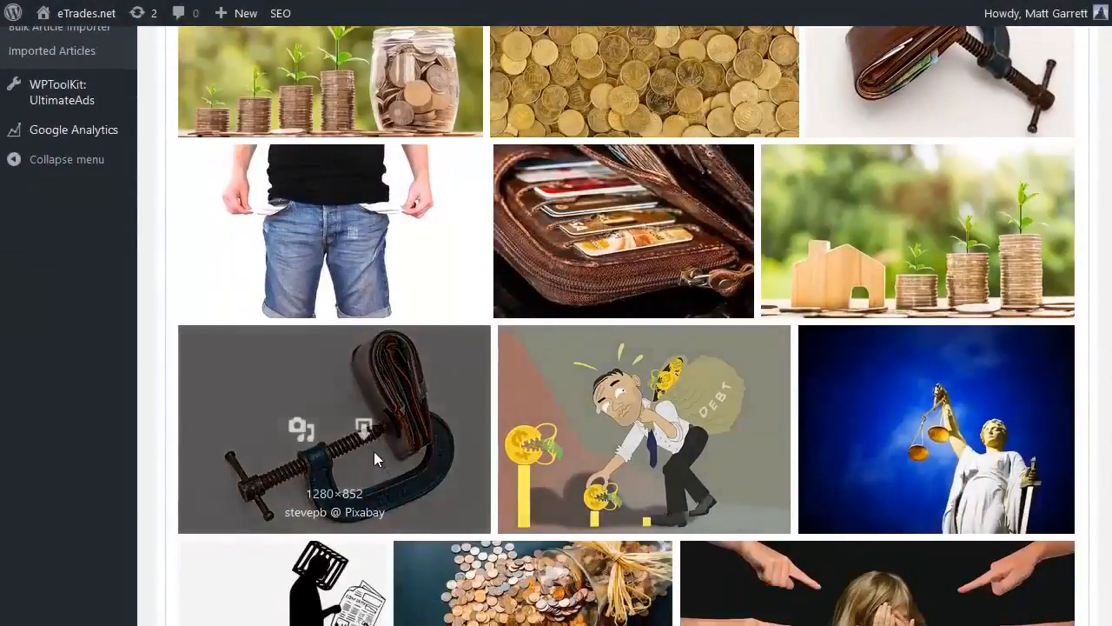
scroll(348, 443, "down", 2)
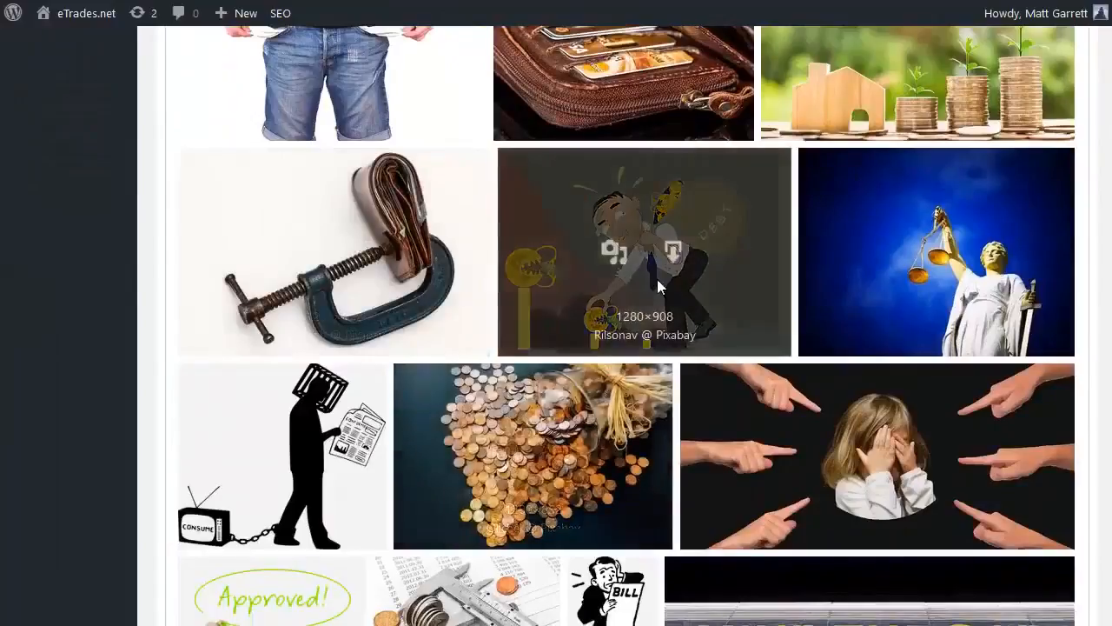
scroll(675, 264, "down", 6)
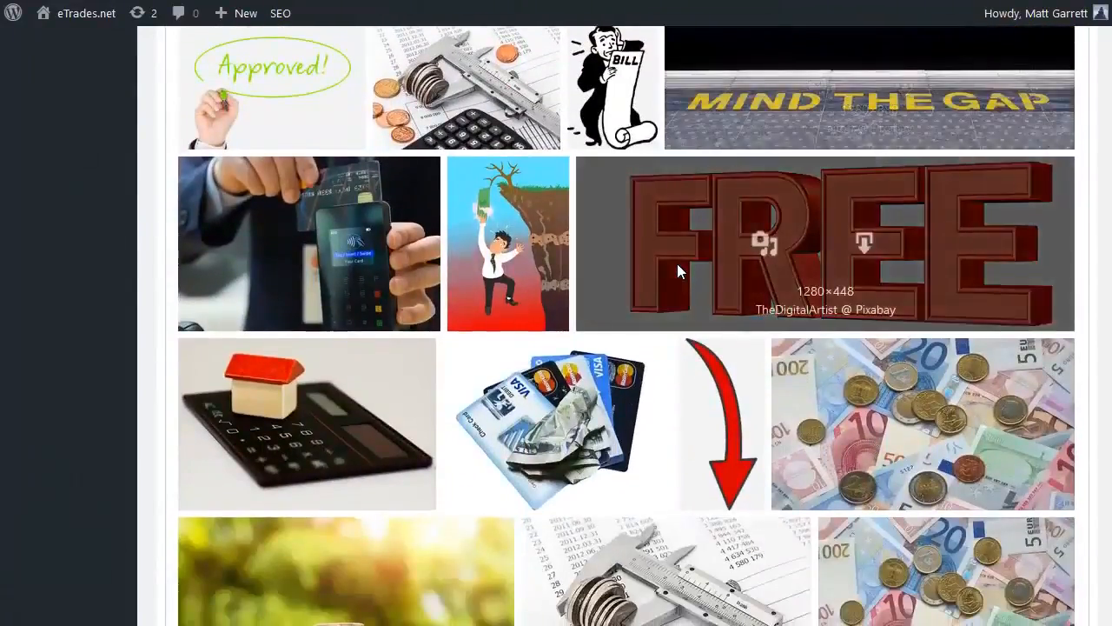
scroll(677, 271, "up", 7)
scroll(687, 265, "up", 5)
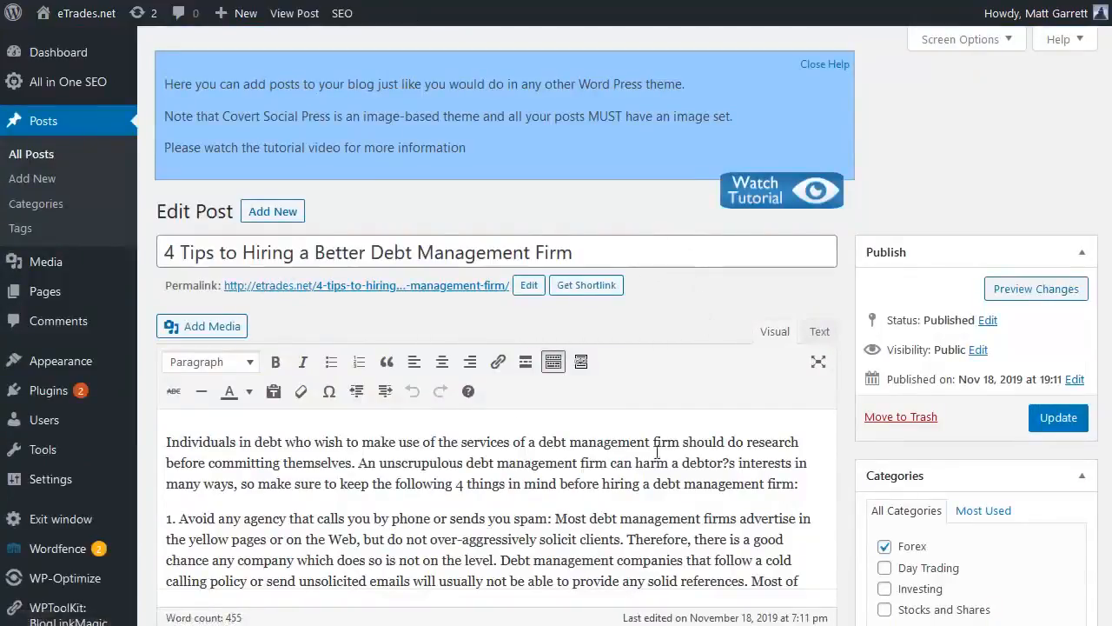
Insert the clamped wallet photo from the media library before the first paragraph of the post "4 Tips to Hiring a Better Debt Management Firm"
left_click(165, 441)
scroll(280, 458, "down", 1)
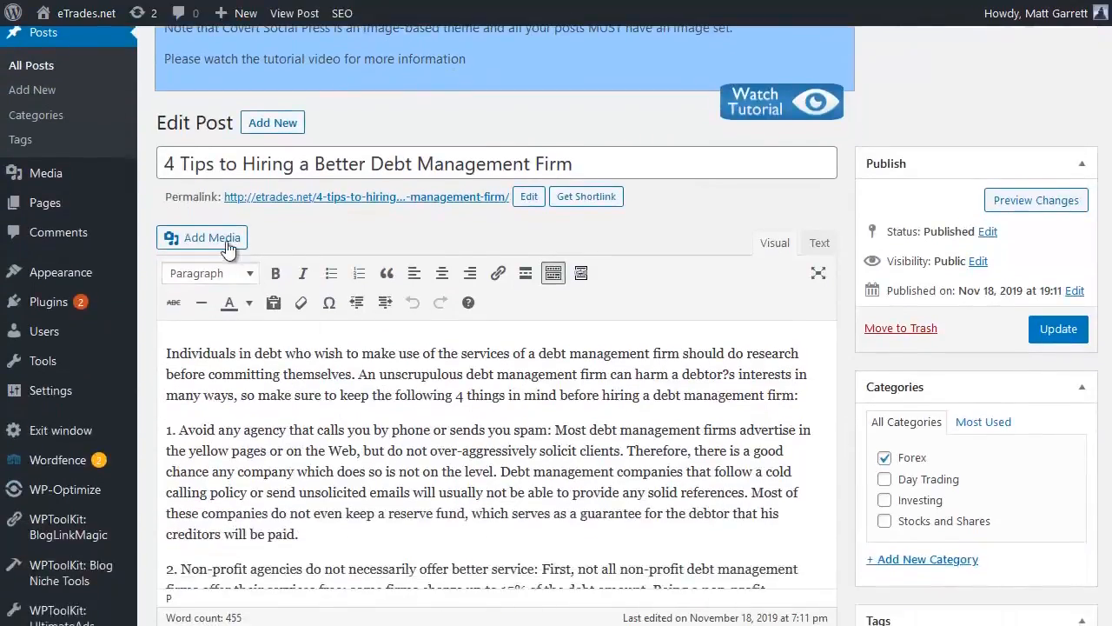
left_click(228, 248)
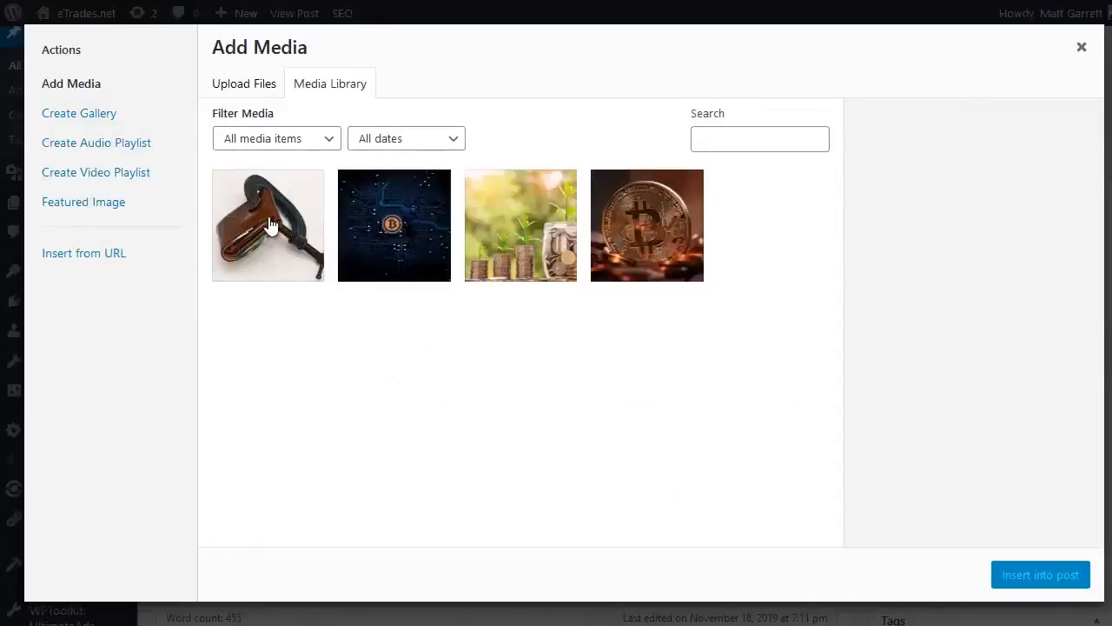
left_click(268, 225)
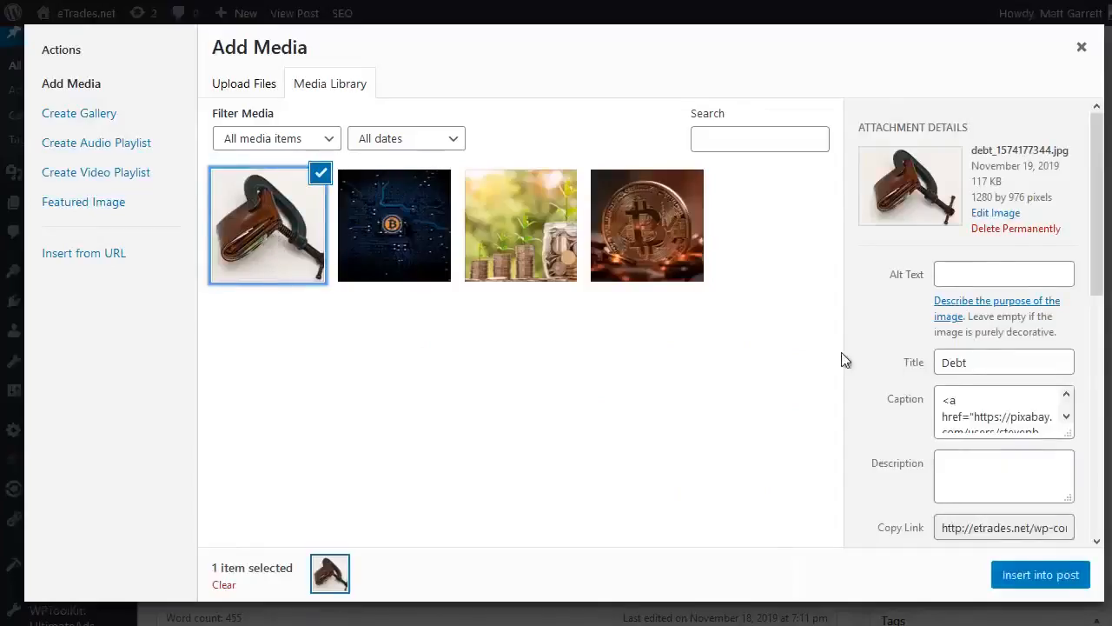
left_click(1043, 579)
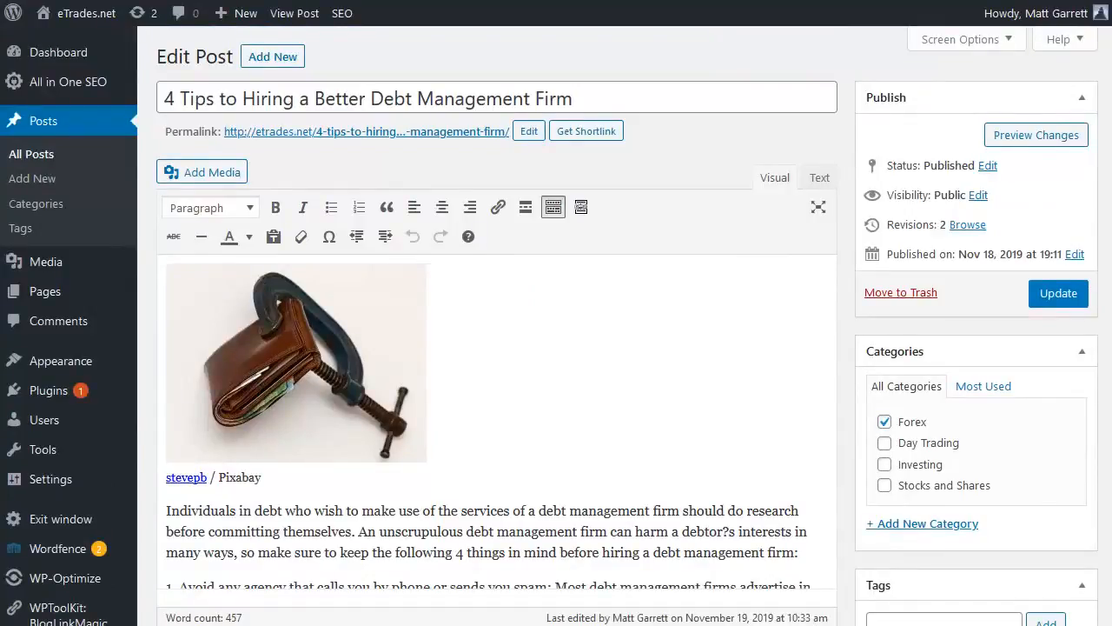
Switch to the untitled Notepad list, copy the keyword "debt management plan companies", look through the remaining keywords and return to the post
key("alt+Tab")
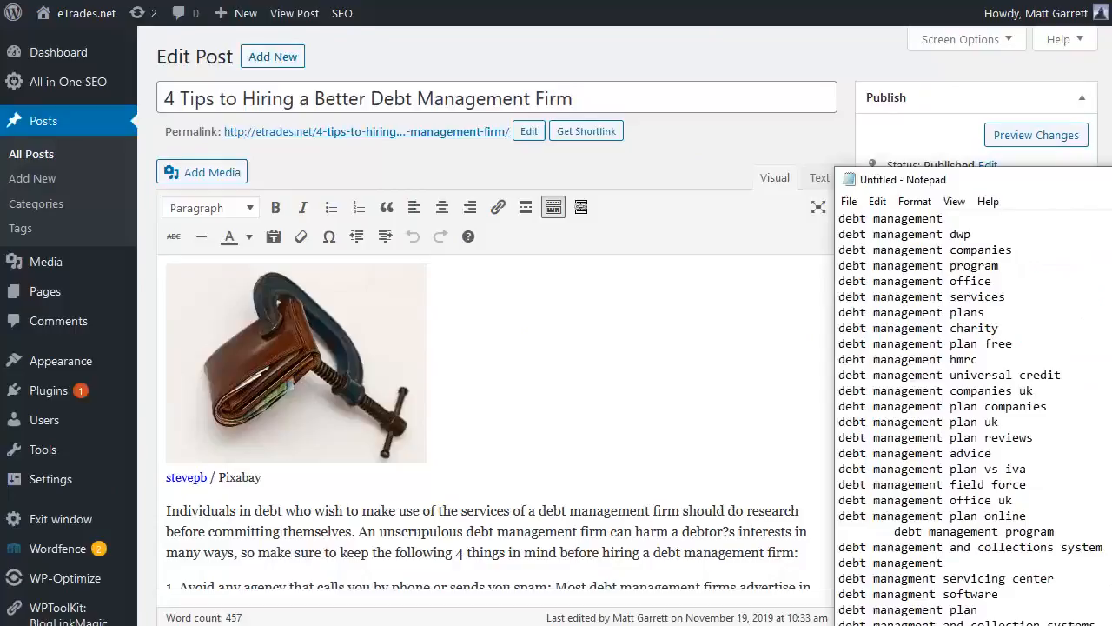
left_click(1066, 407)
left_click_drag(1065, 406, 822, 411)
key("ctrl+c")
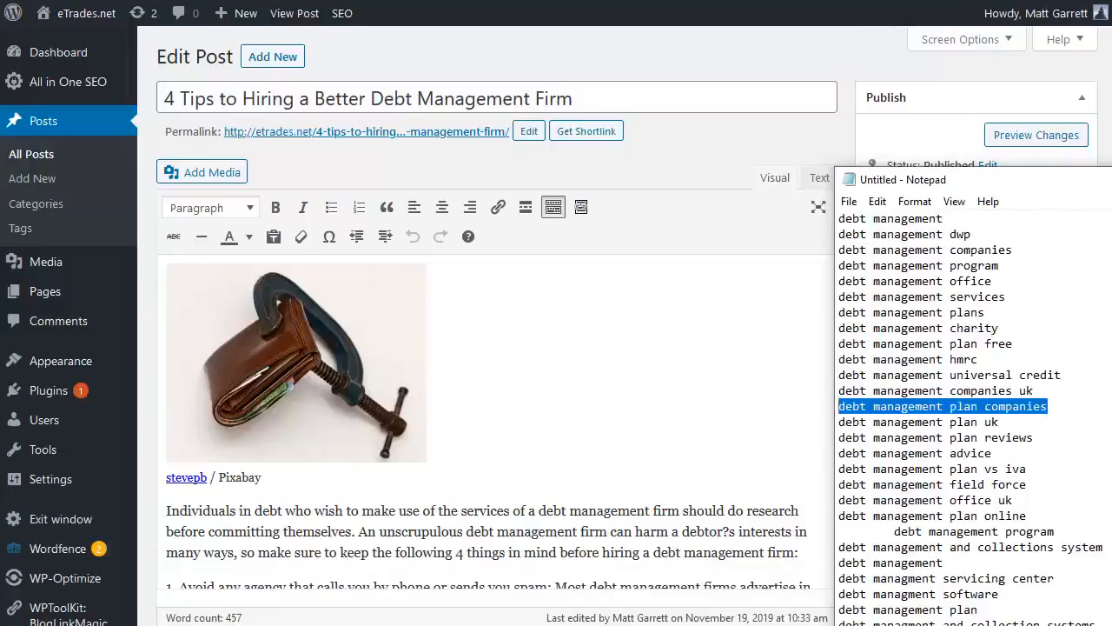
scroll(969, 417, "down", 8)
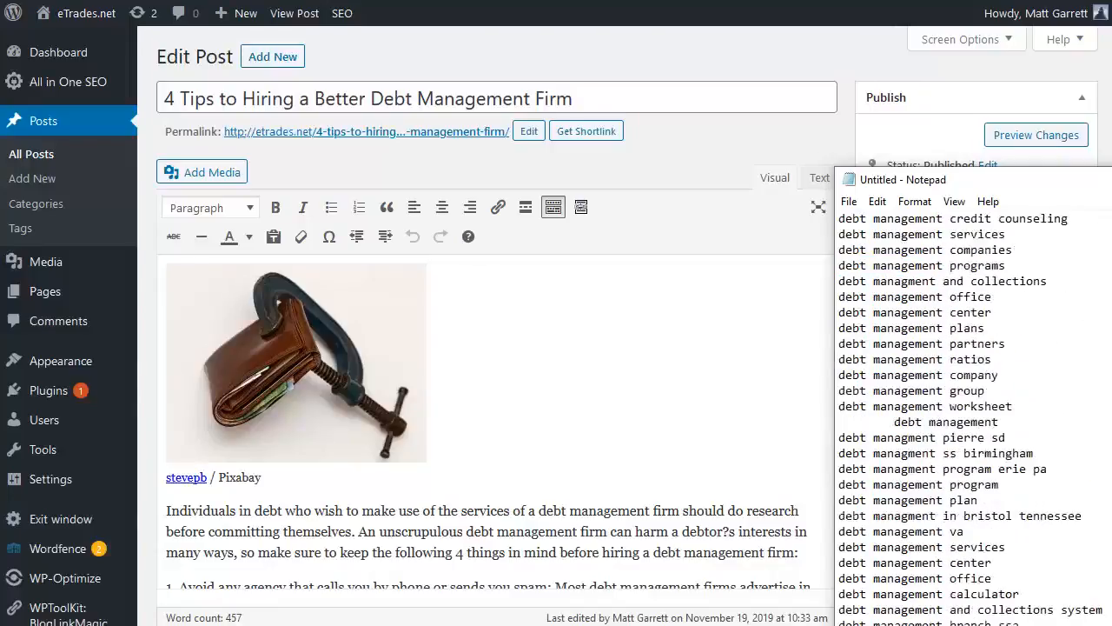
scroll(969, 417, "down", 2)
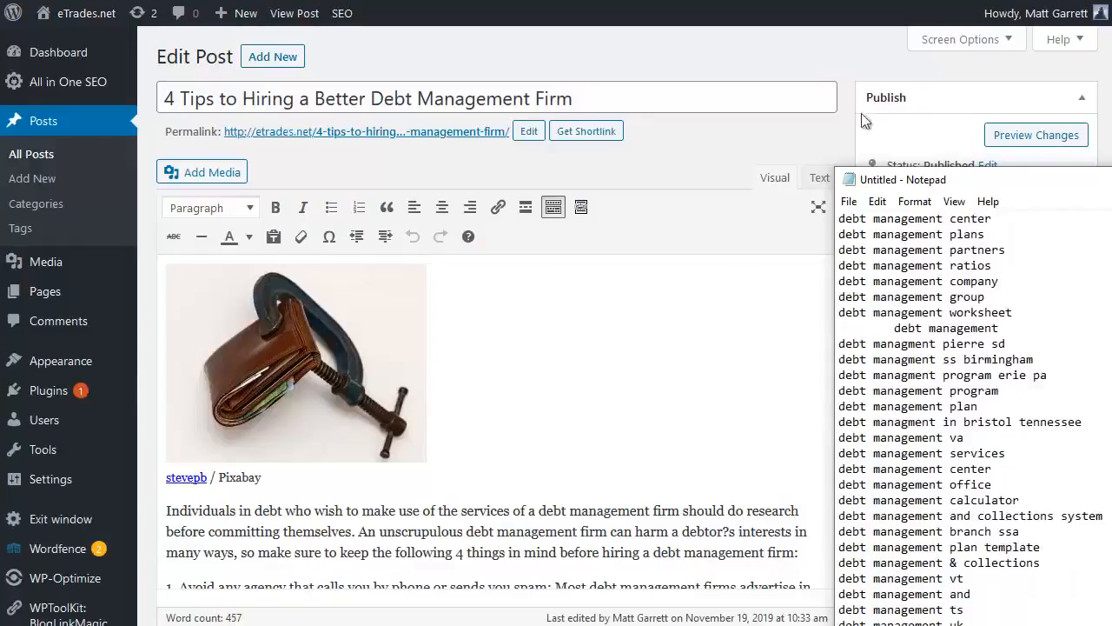
left_click(831, 54)
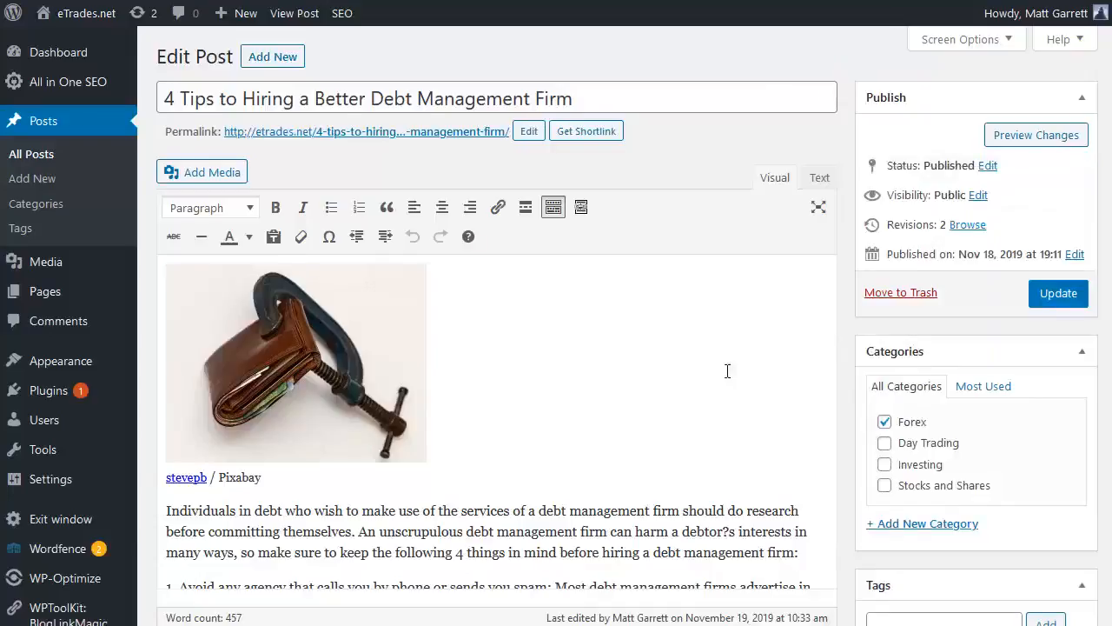
Paste "debt management plan companies" as a new line below the image credit and format it as Heading 2
scroll(727, 370, "down", 2)
left_click(313, 312)
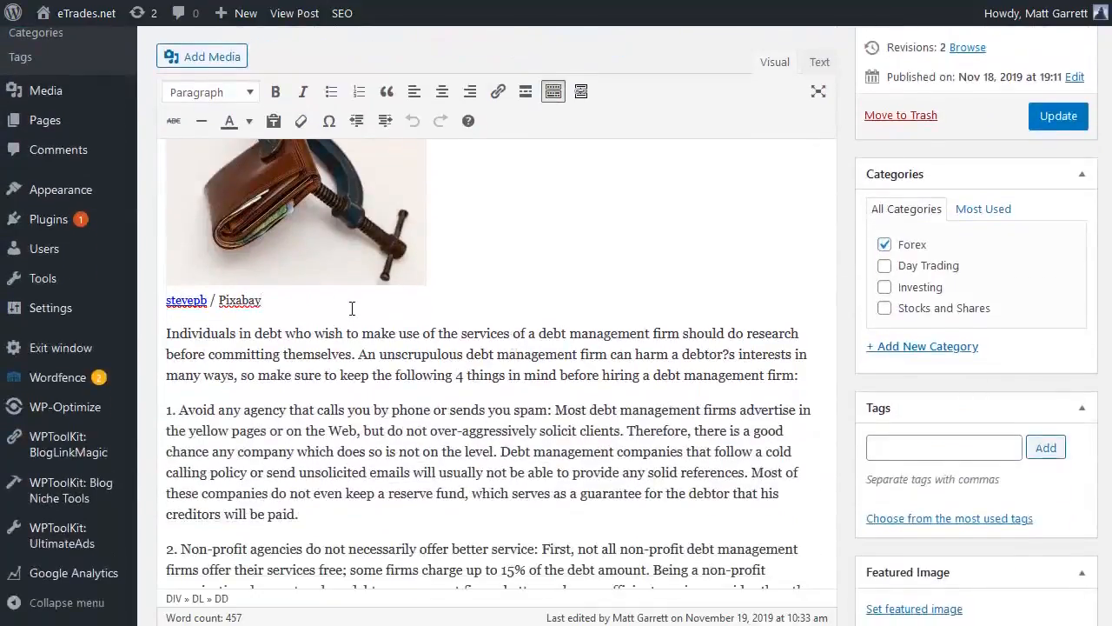
key("Return")
key("ctrl+v")
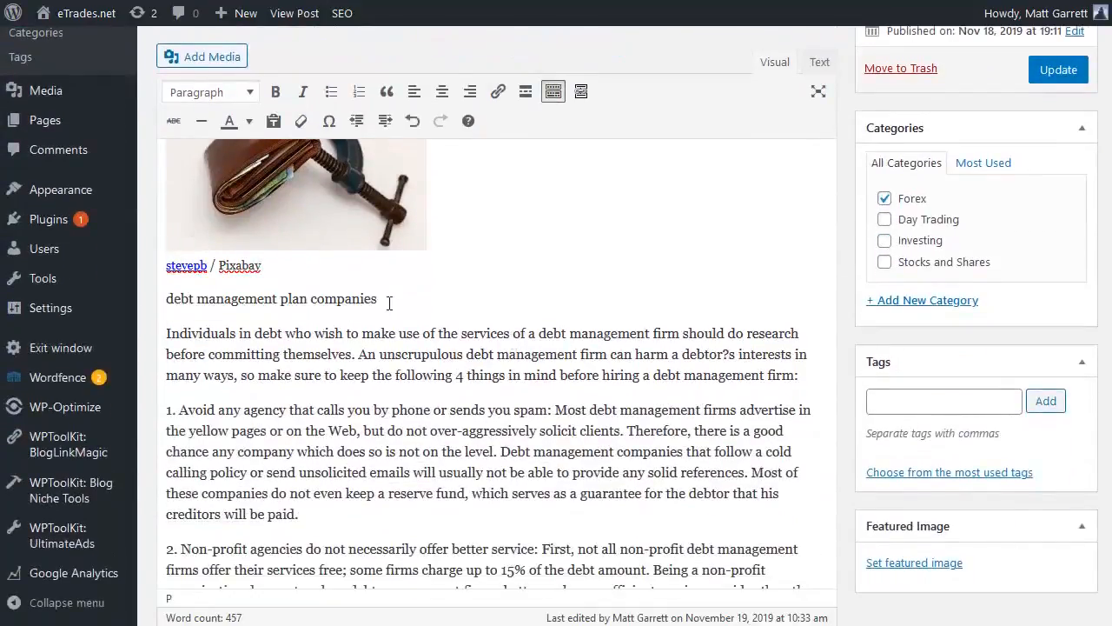
left_click_drag(382, 300, 165, 299)
key("ctrl+c")
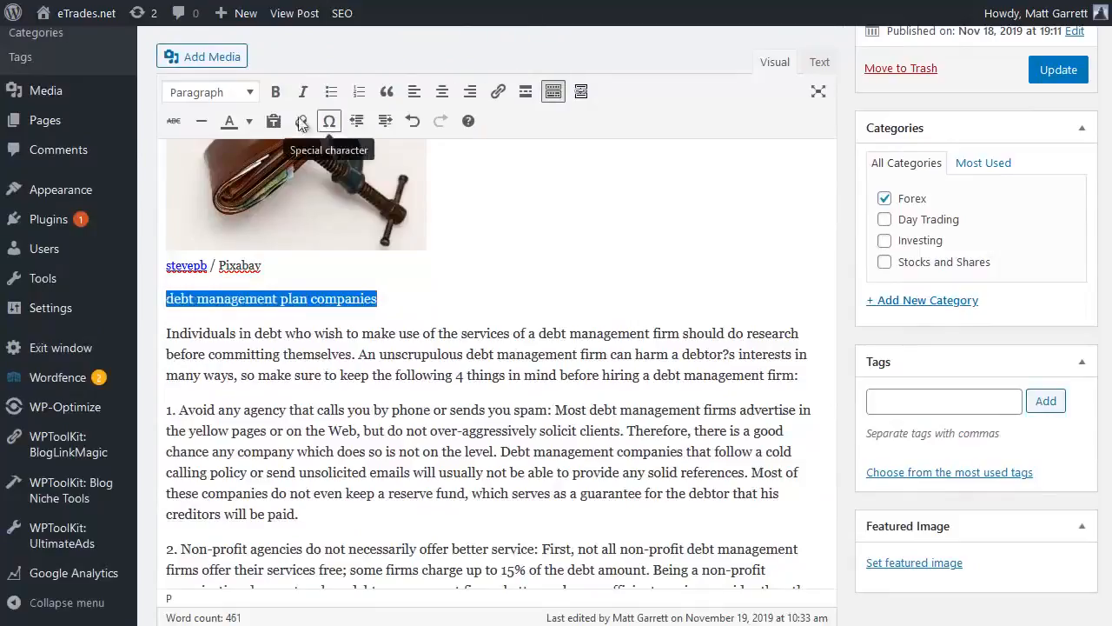
left_click(252, 93)
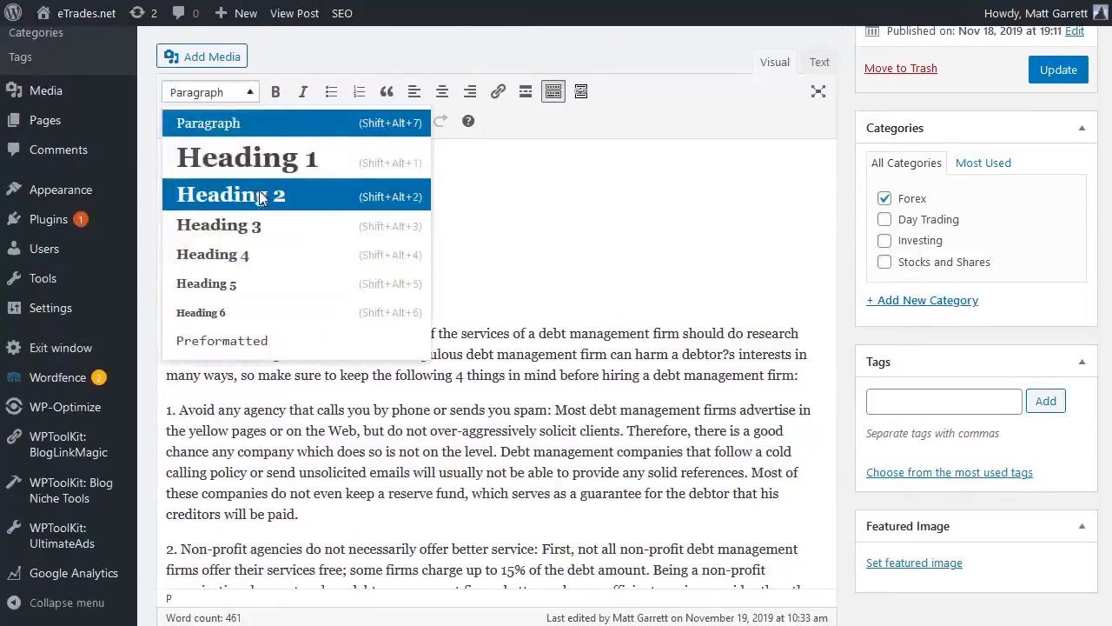
left_click(257, 196)
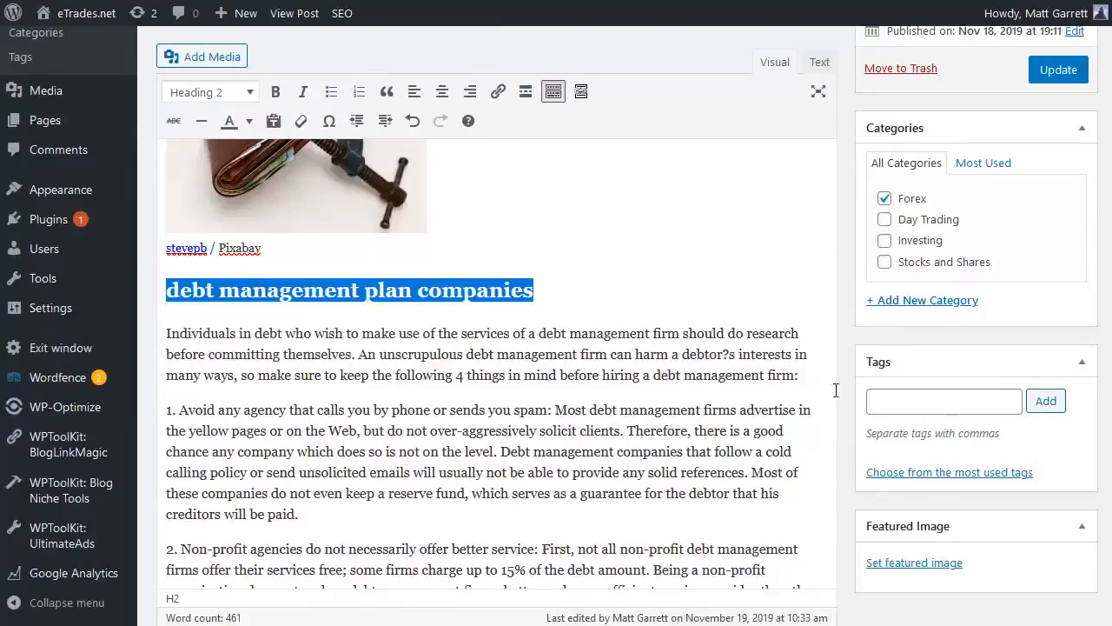
Add the copied keyword "debt management plan companies" as a tag on the post
left_click(926, 401)
key("ctrl+v")
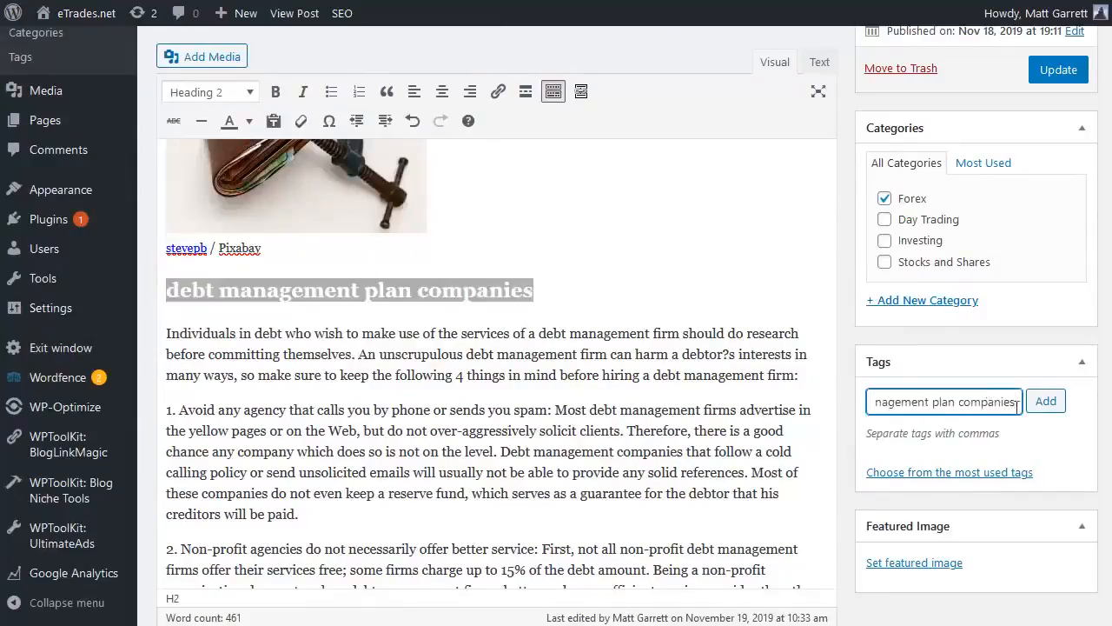
left_click(1046, 401)
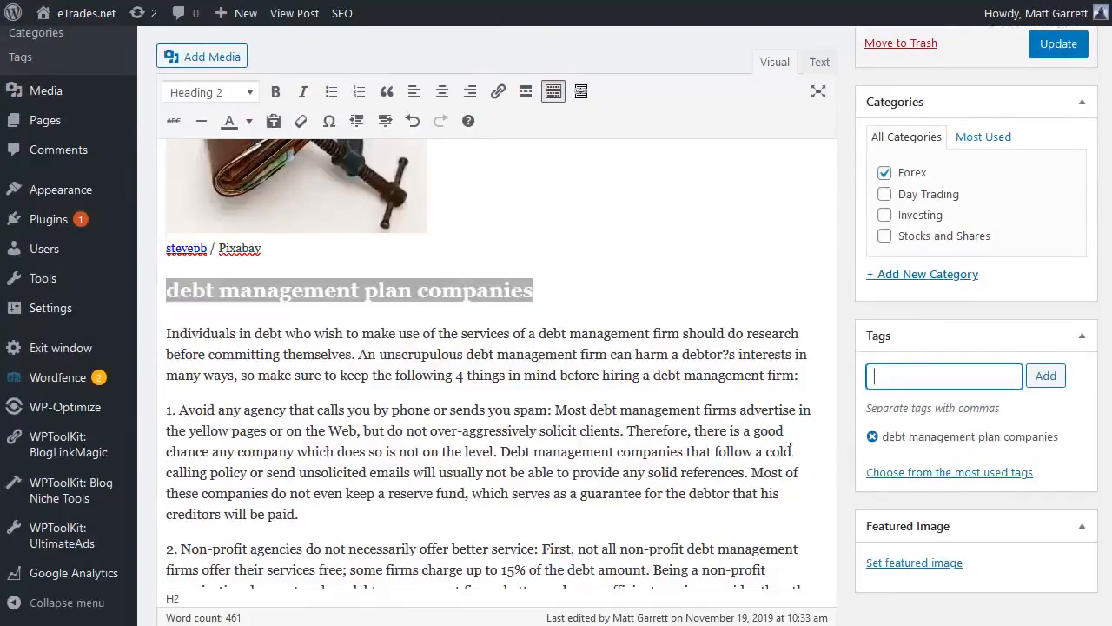
Enter "debt management plan companies," as the post's keywords in All in One SEO Pack
scroll(951, 478, "down", 5)
scroll(970, 494, "down", 1)
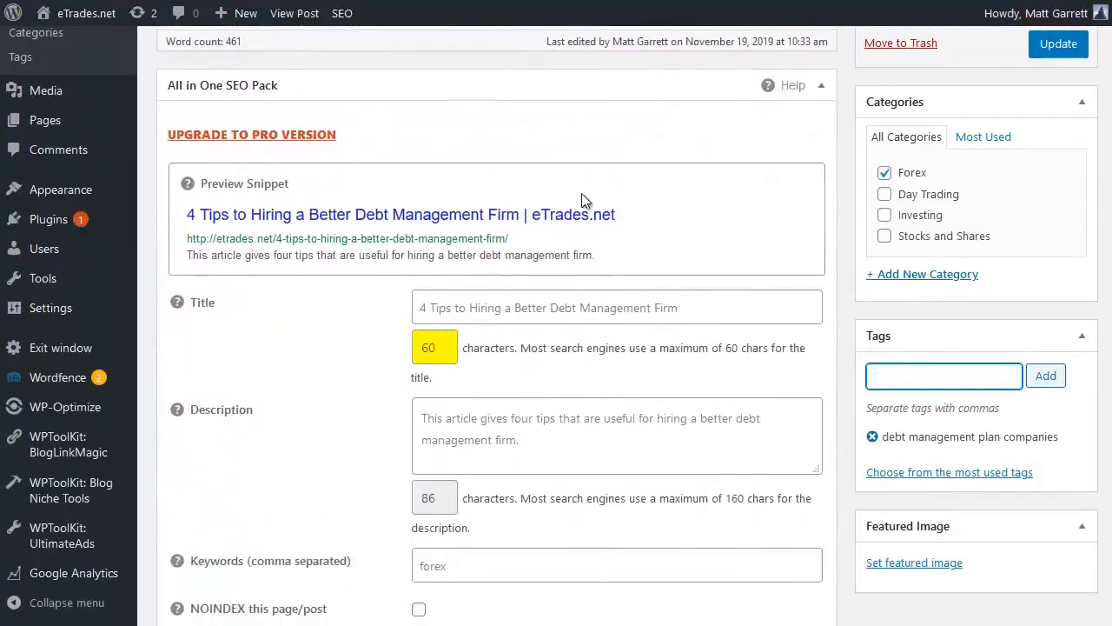
scroll(382, 456, "down", 1)
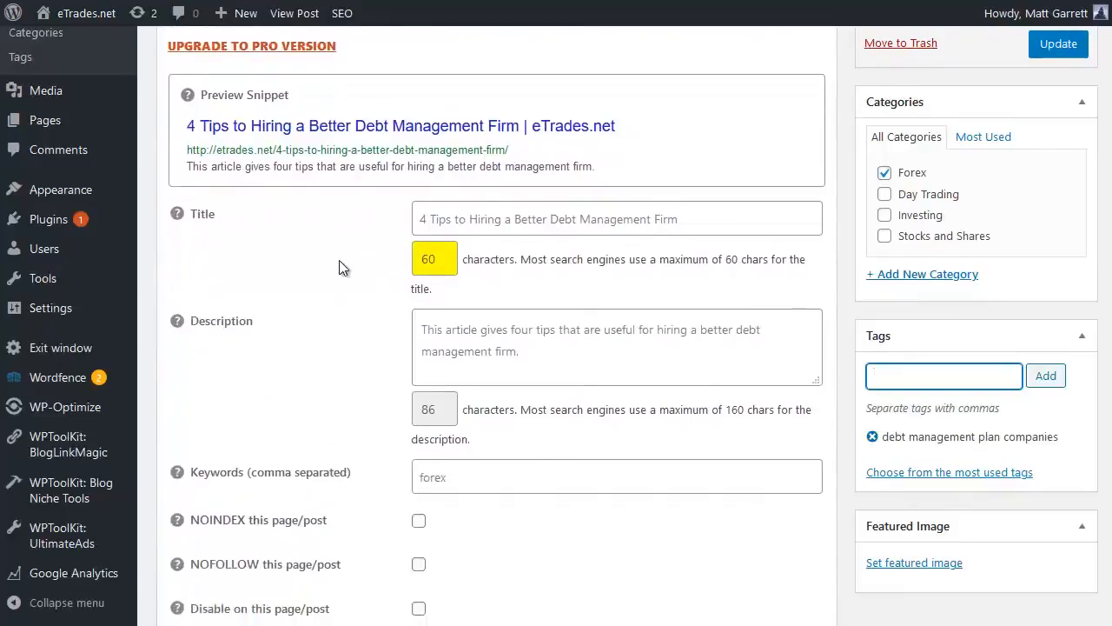
scroll(340, 266, "up", 1)
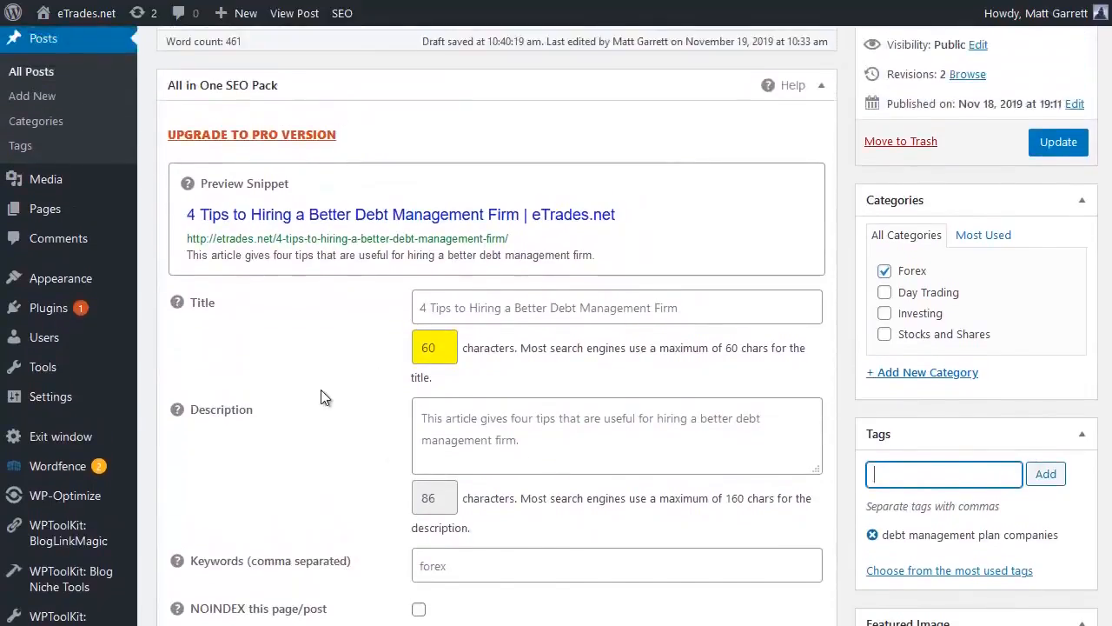
scroll(320, 397, "down", 1)
left_click(454, 478)
key("ctrl+v")
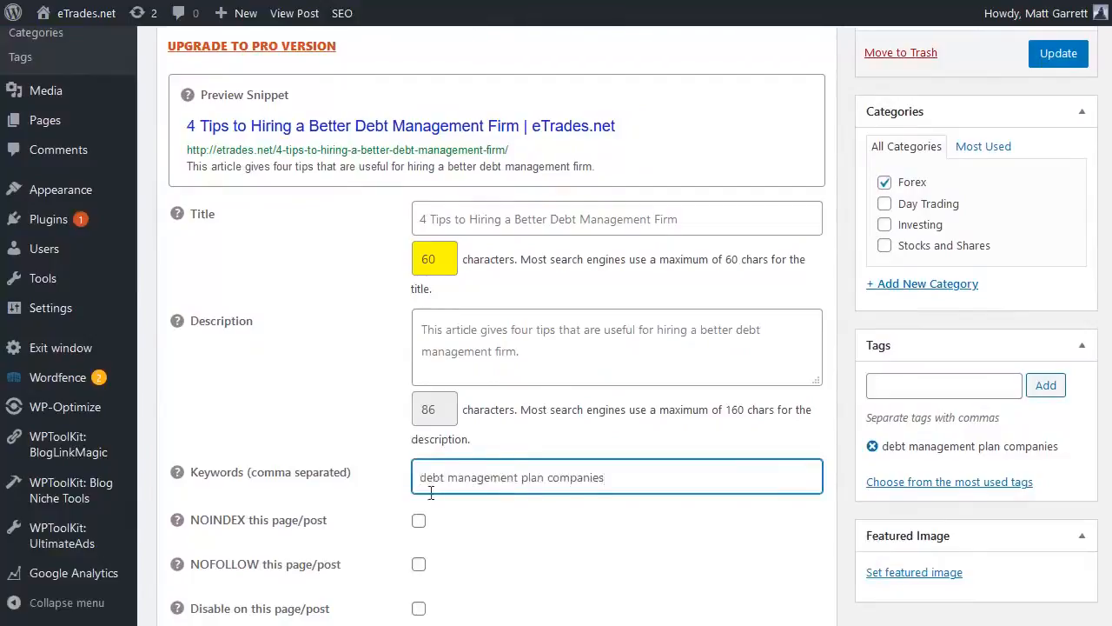
type(",")
Copy "debt management services" from the Notepad list and append it with a comma to the post's SEO keywords
key("alt+Tab")
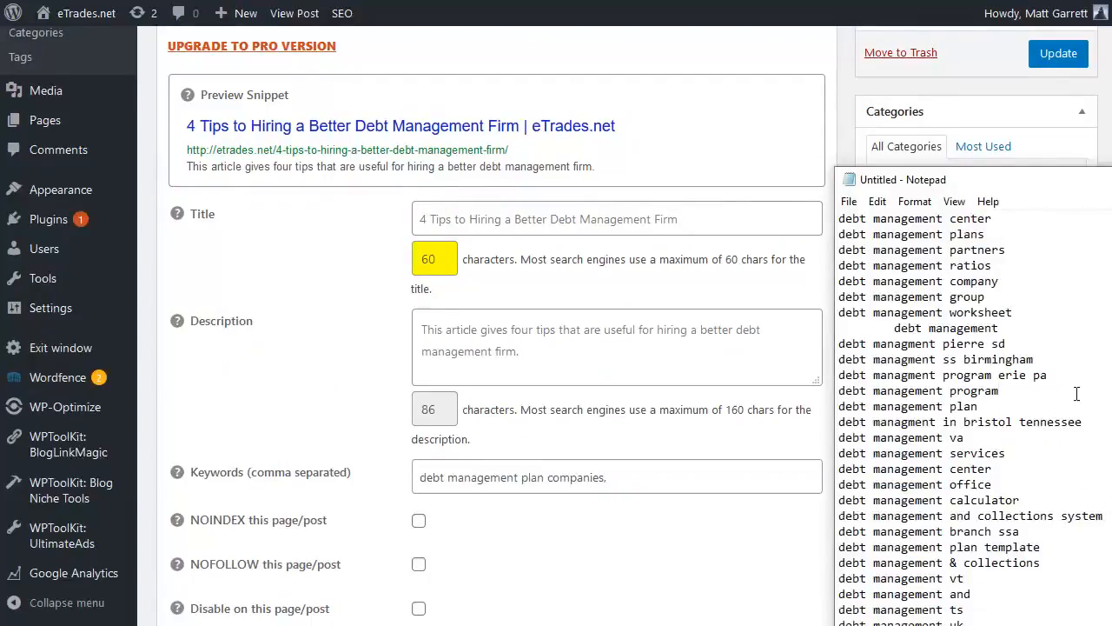
scroll(1074, 391, "up", 2)
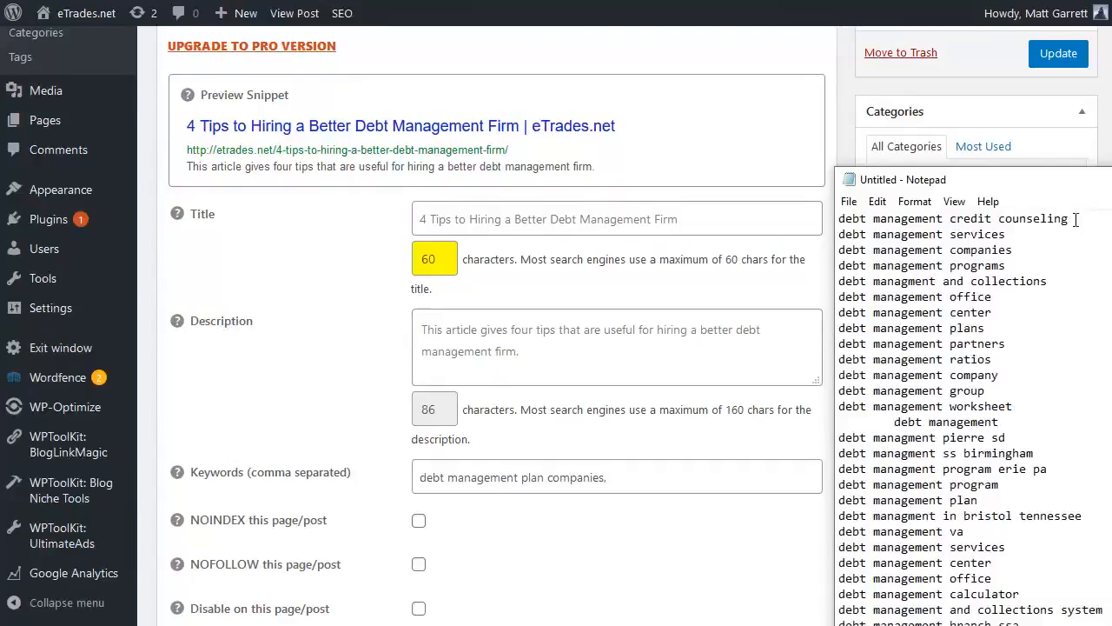
left_click_drag(1030, 234, 840, 235)
key("ctrl+c")
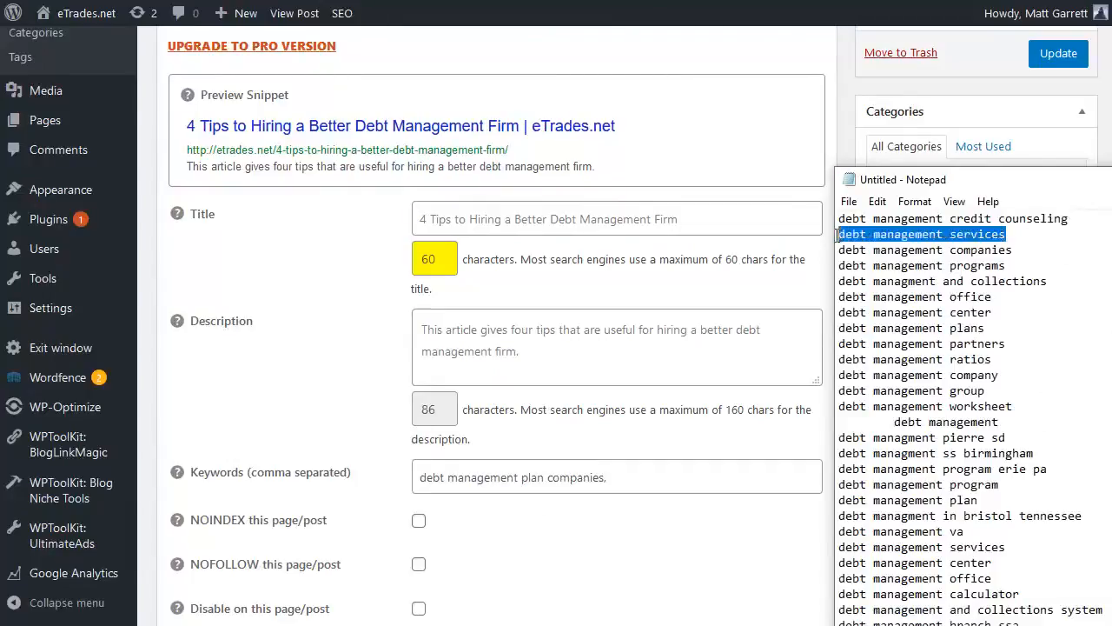
left_click(631, 476)
key("ctrl+v")
type(",")
Copy "debt management center" from the Notepad list and append it to the end of the post's SEO keywords
key("alt+Tab")
scroll(1012, 458, "down", 2)
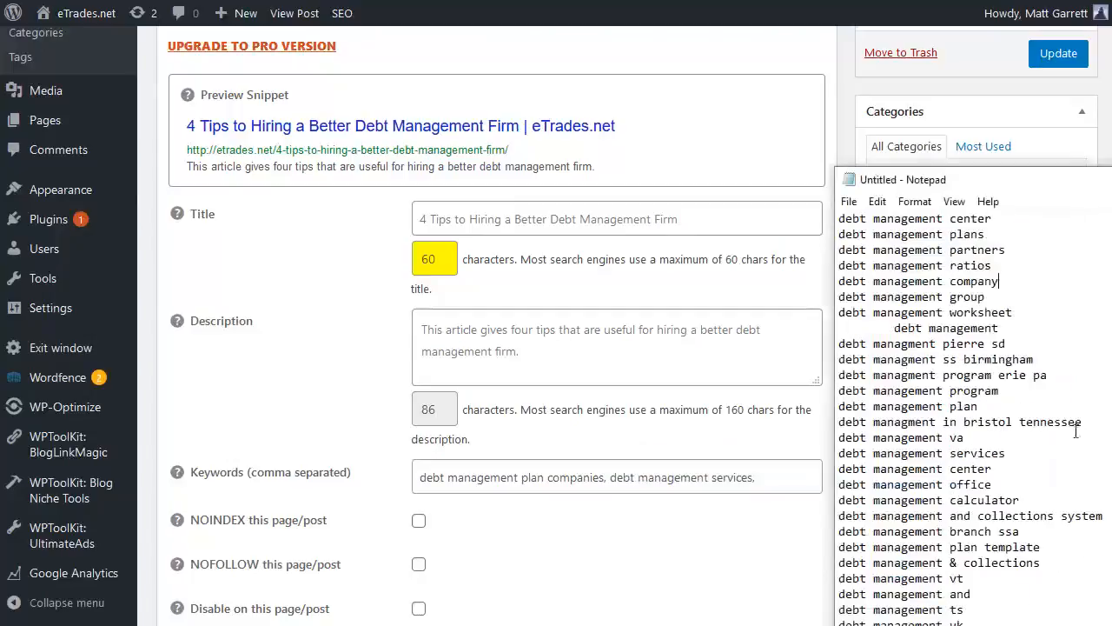
left_click_drag(992, 468, 838, 470)
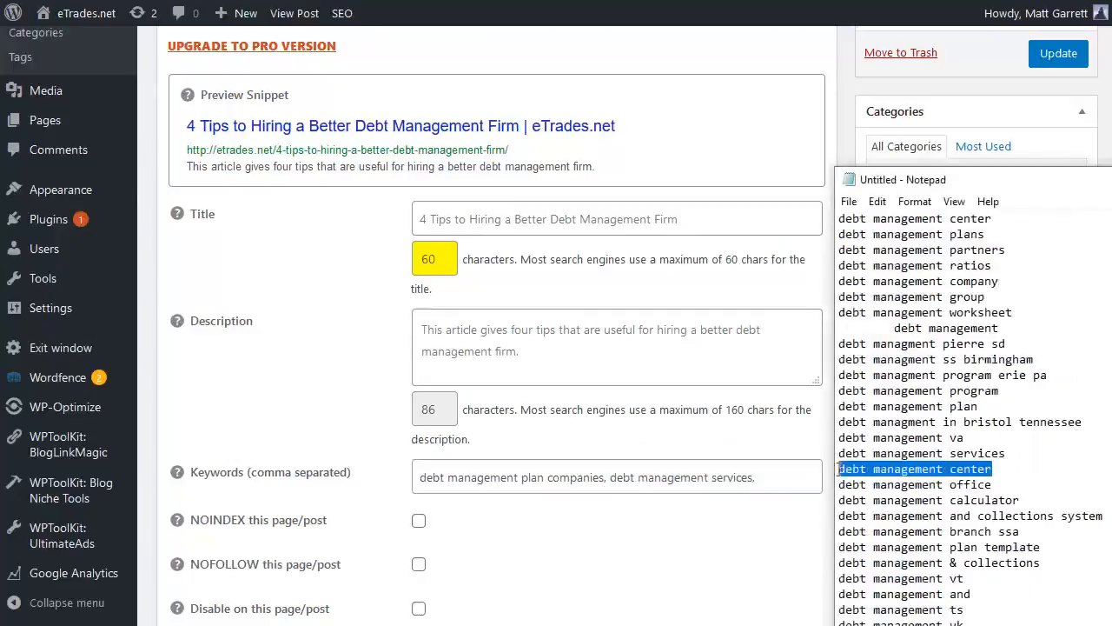
key("ctrl+c")
left_click(787, 476)
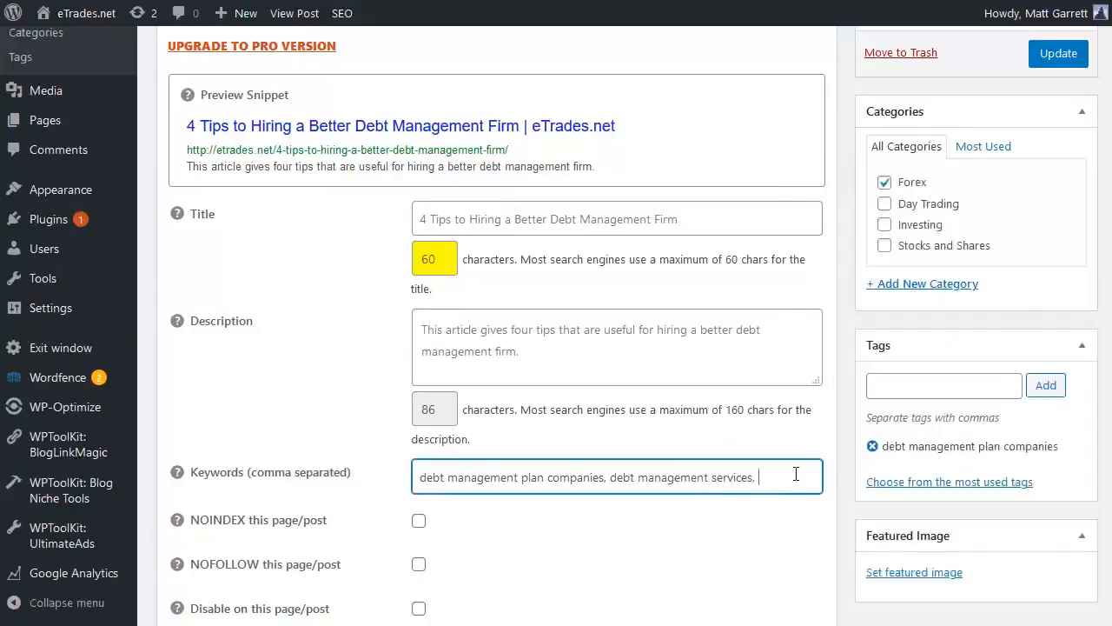
key("ctrl+v")
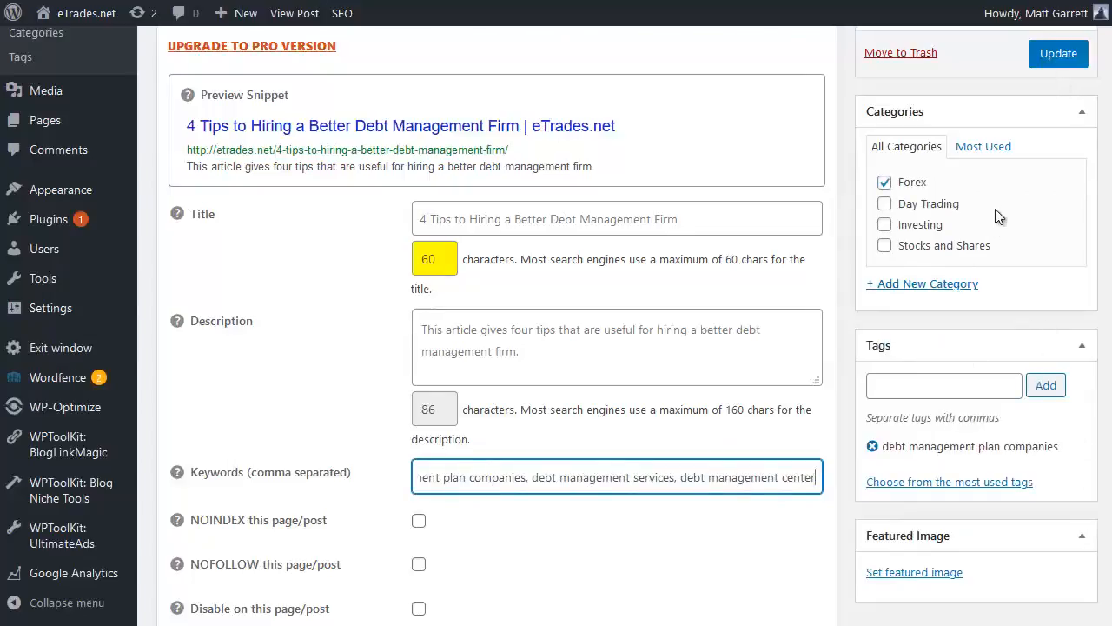
Update the published post to save the new image, heading, tag and SEO keywords
scroll(824, 169, "up", 2)
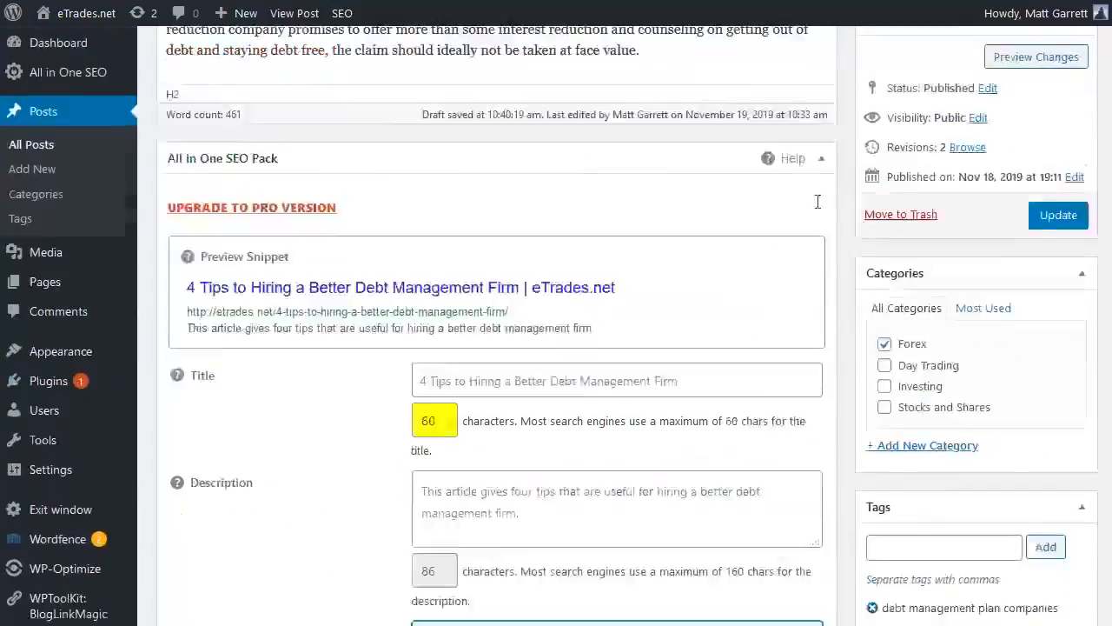
scroll(816, 201, "up", 6)
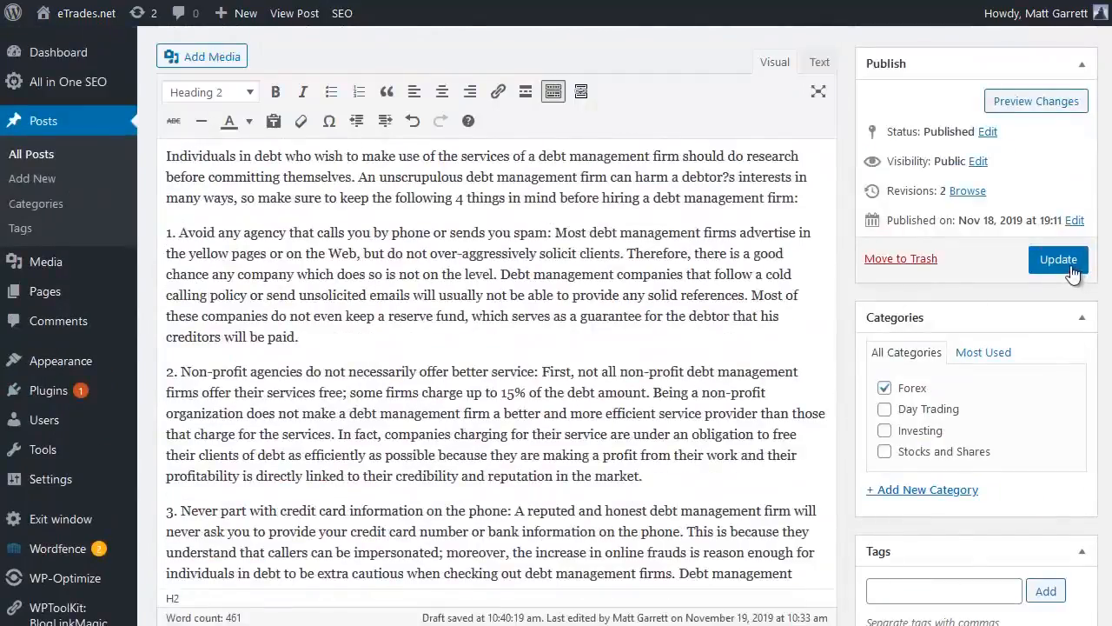
left_click(1058, 260)
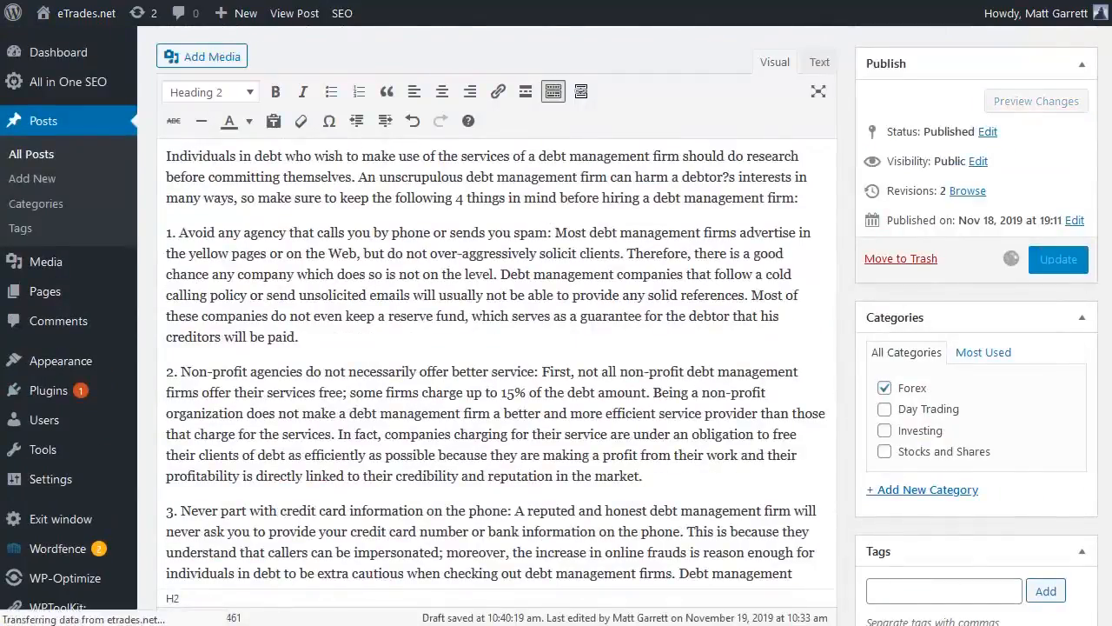